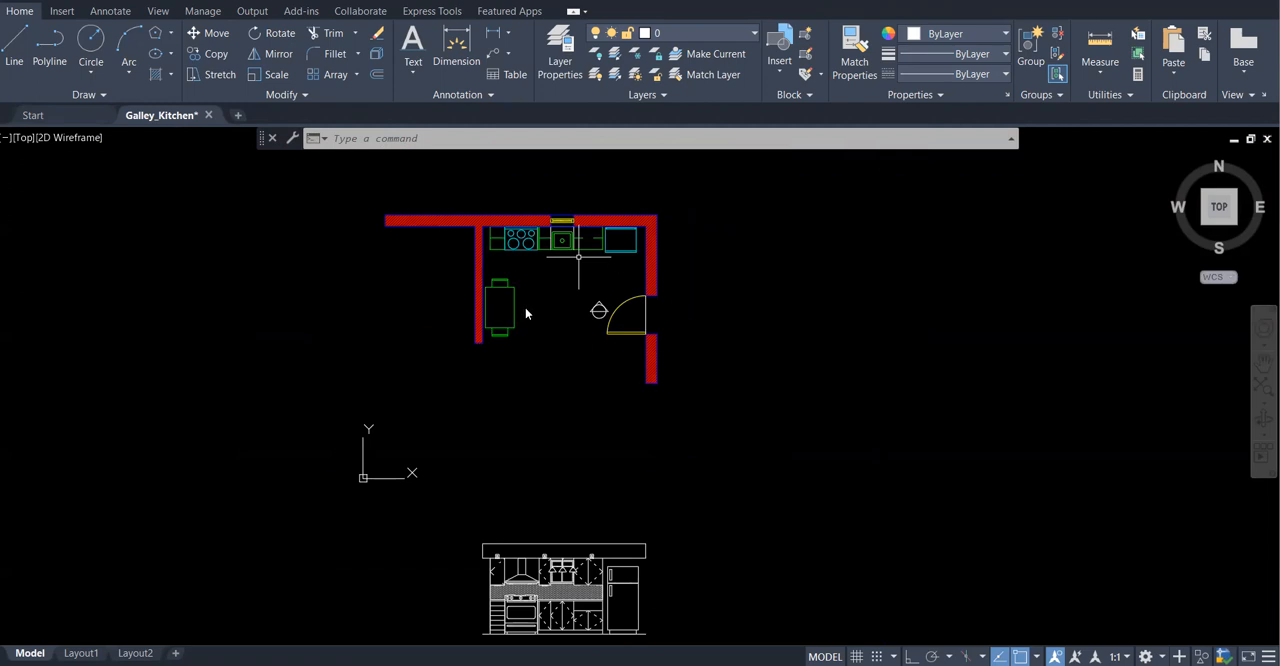
Examine the galley kitchen floor plan, the wall elevation below it and the circle-and-triangle marker beside the door
scroll(515, 286, "up", 5)
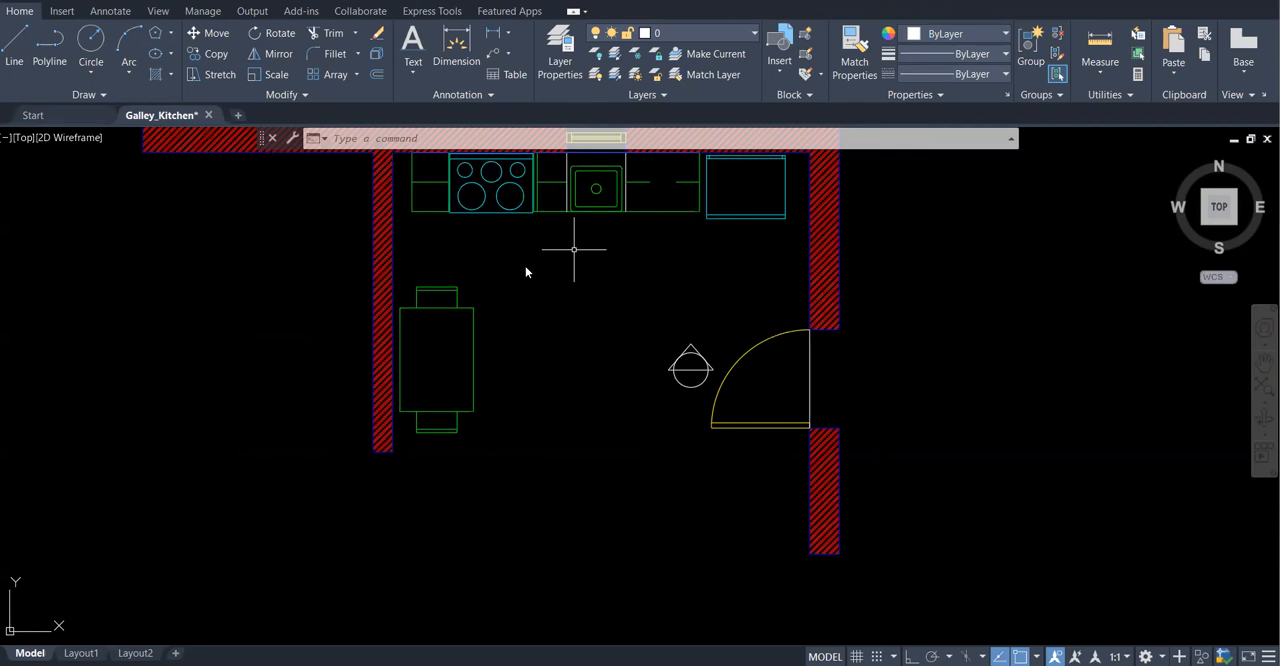
scroll(620, 288, "down", 6)
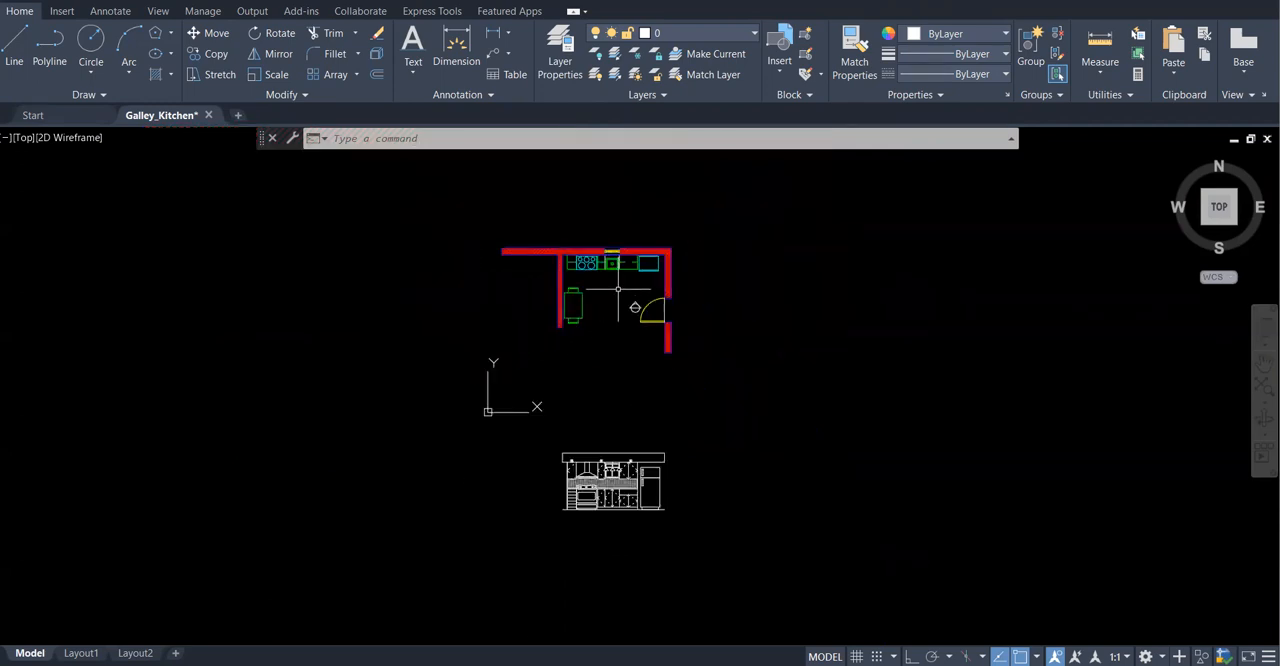
scroll(621, 488, "up", 4)
scroll(600, 495, "down", 2)
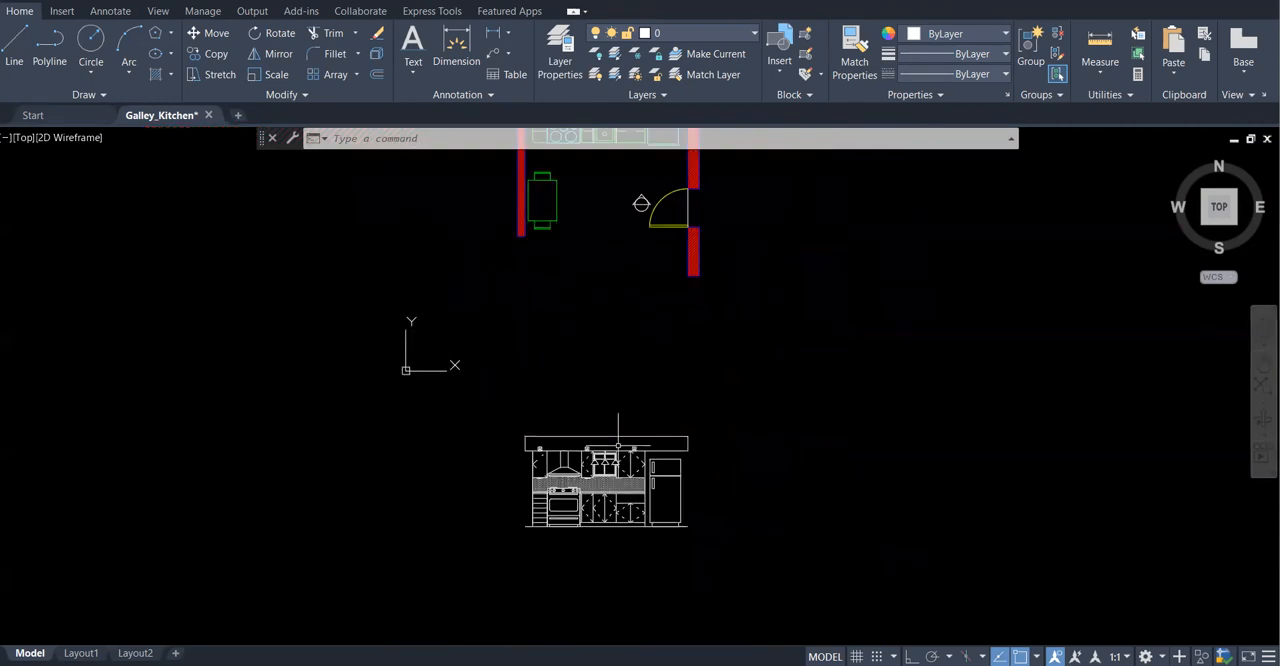
scroll(611, 406, "down", 2)
scroll(605, 292, "up", 7)
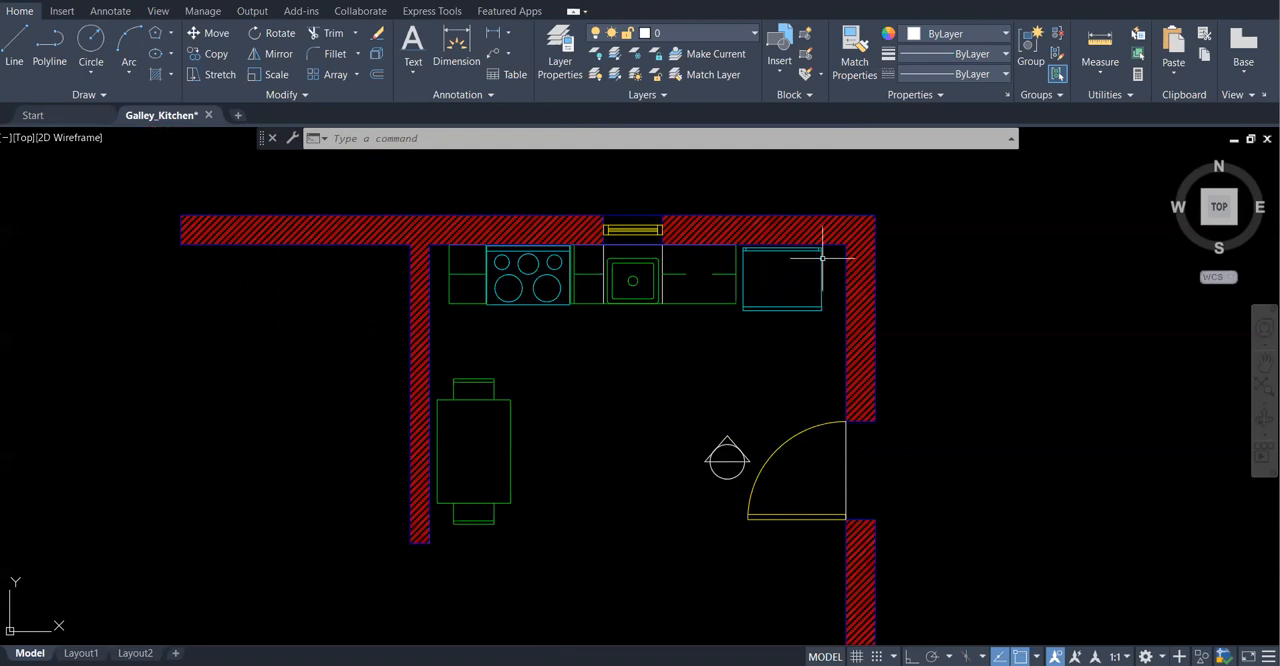
scroll(595, 220, "down", 2)
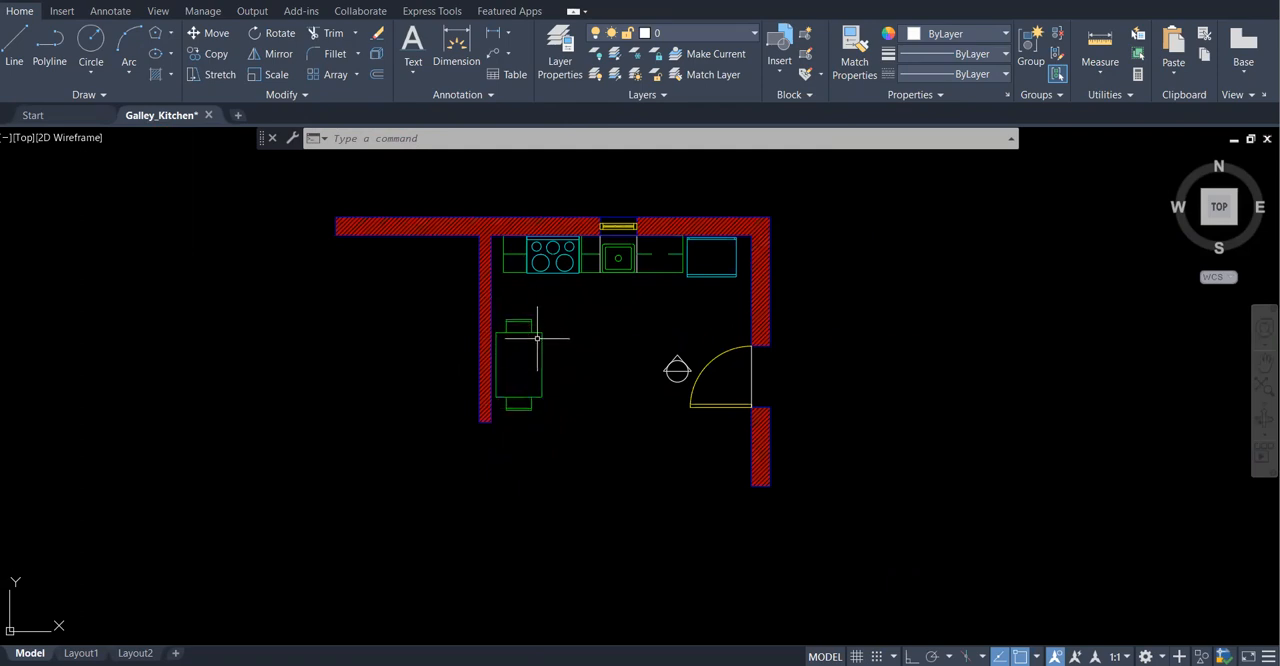
scroll(743, 320, "up", 4)
scroll(568, 356, "down", 2)
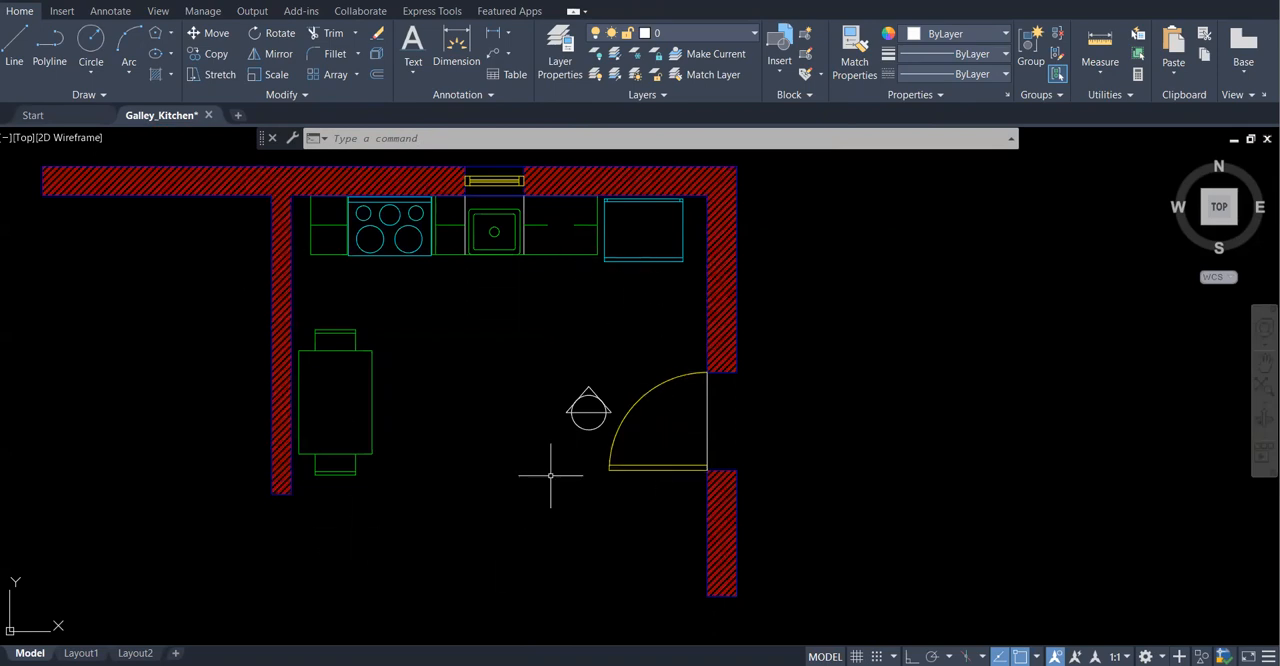
scroll(575, 410, "up", 4)
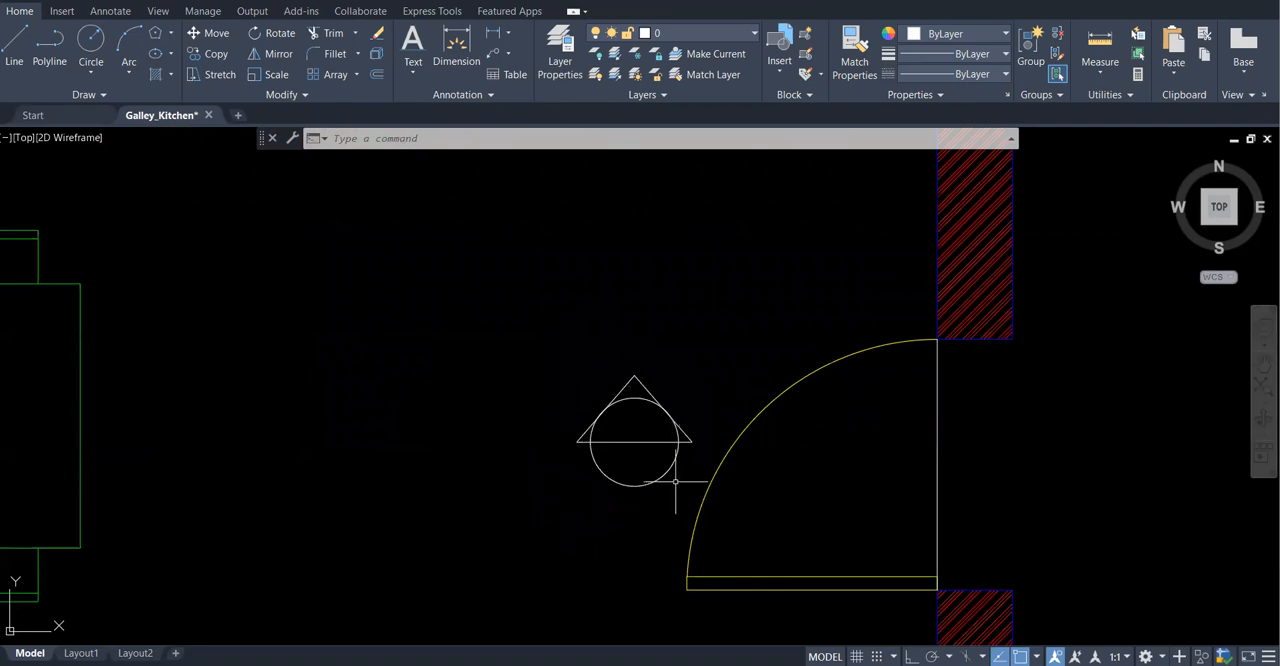
scroll(675, 481, "down", 2)
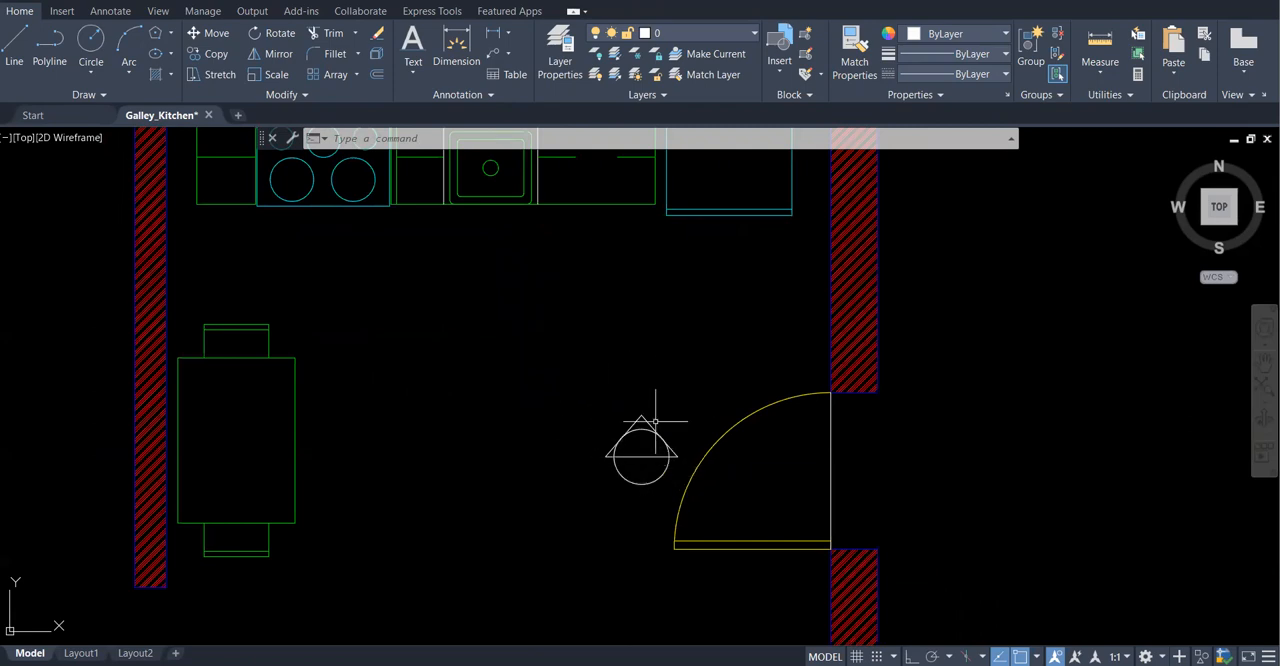
Draw a circle of radius 135 in the open floor area above and to the left of the existing marker
scroll(599, 406, "up", 2)
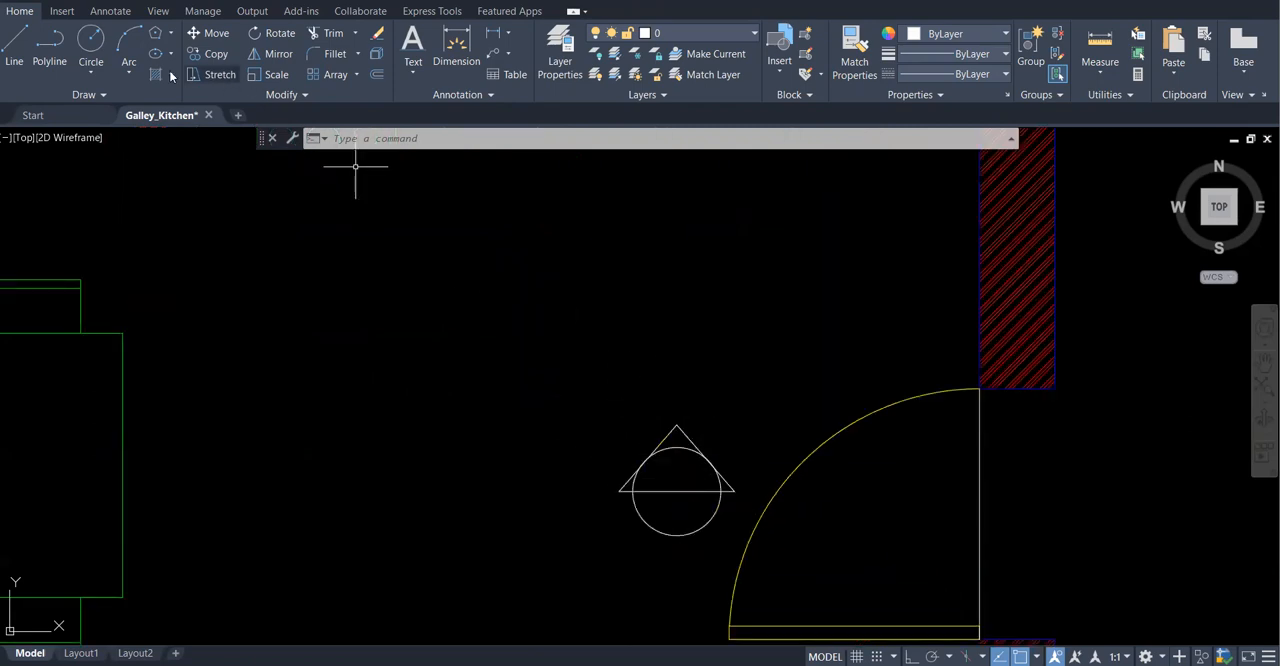
left_click(91, 42)
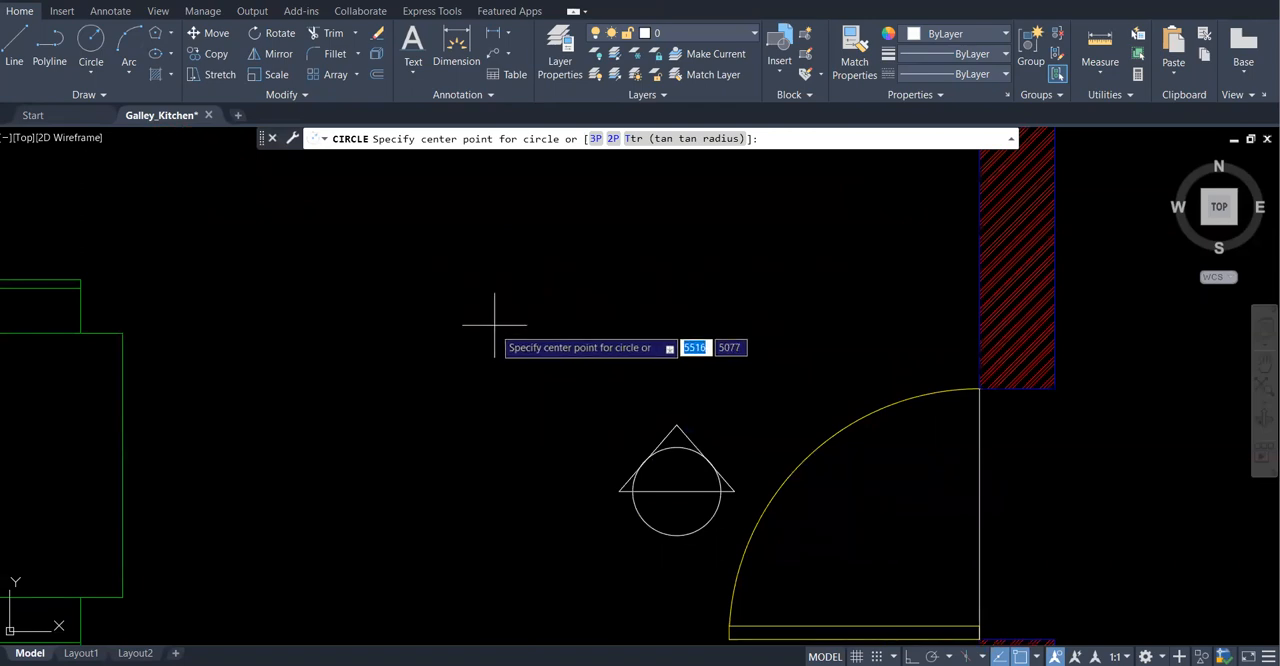
left_click(490, 377)
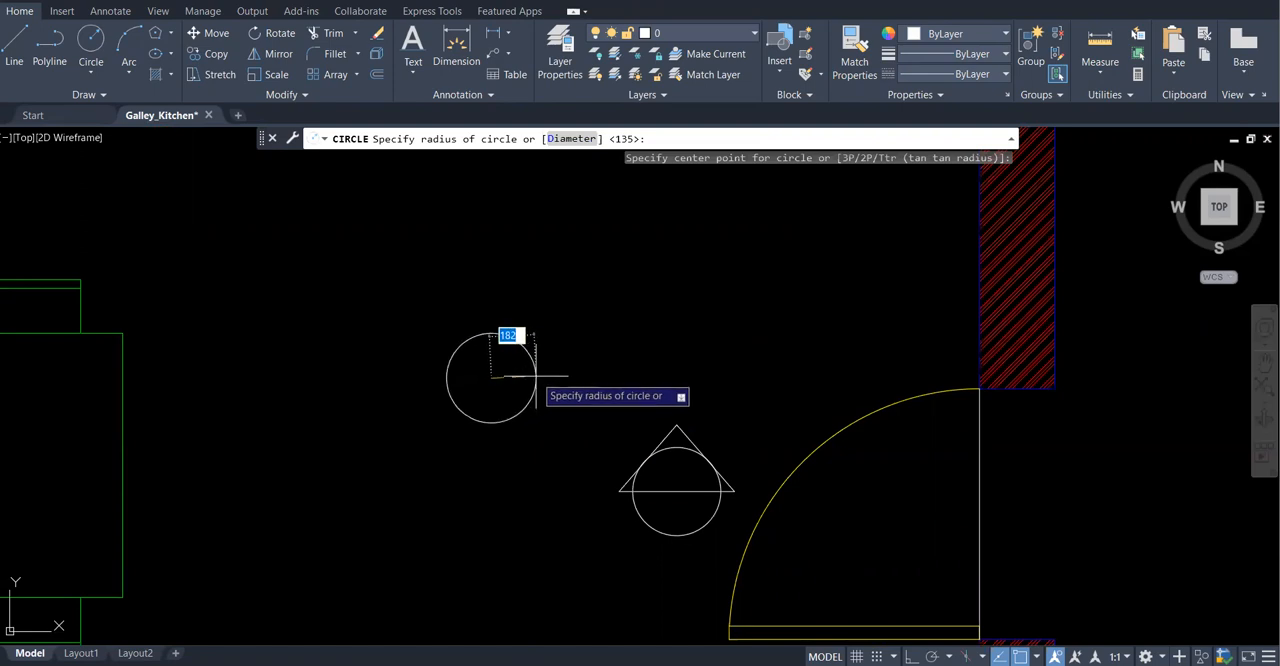
type("135")
key("Return")
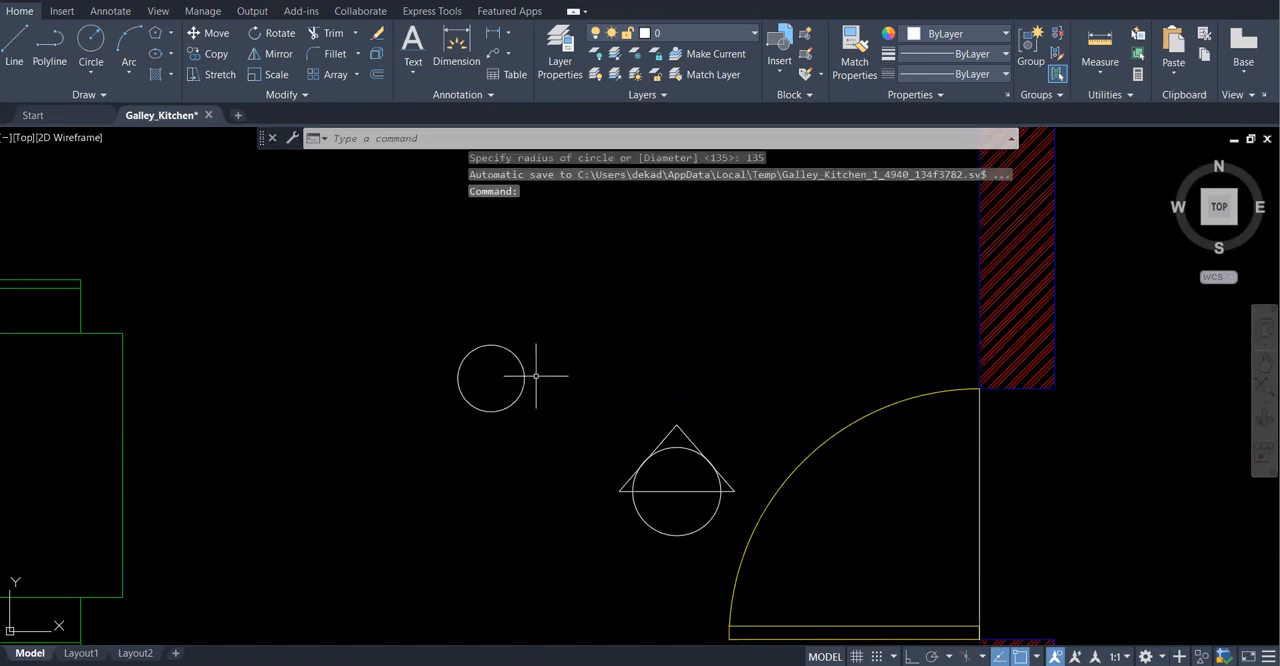
Draw a three-sided polygon circumscribed about the new circle from its center, radius 135, with object snap off and Ortho on for a horizontal base
scroll(460, 320, "up", 3)
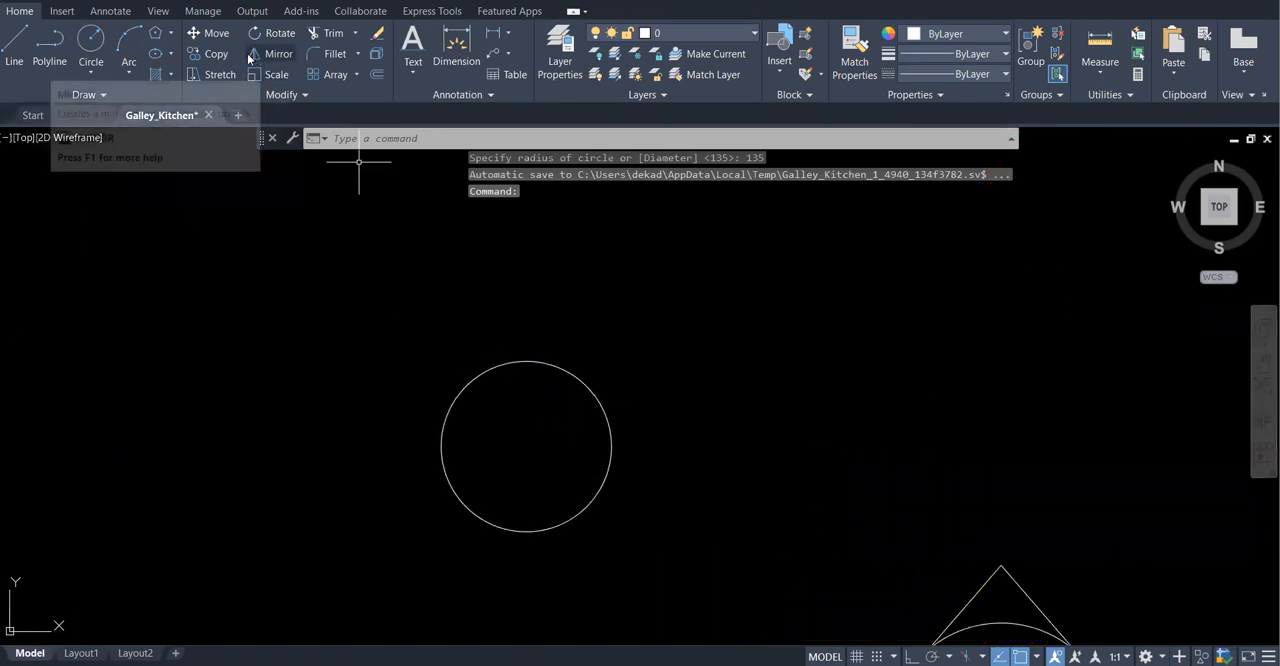
left_click(170, 34)
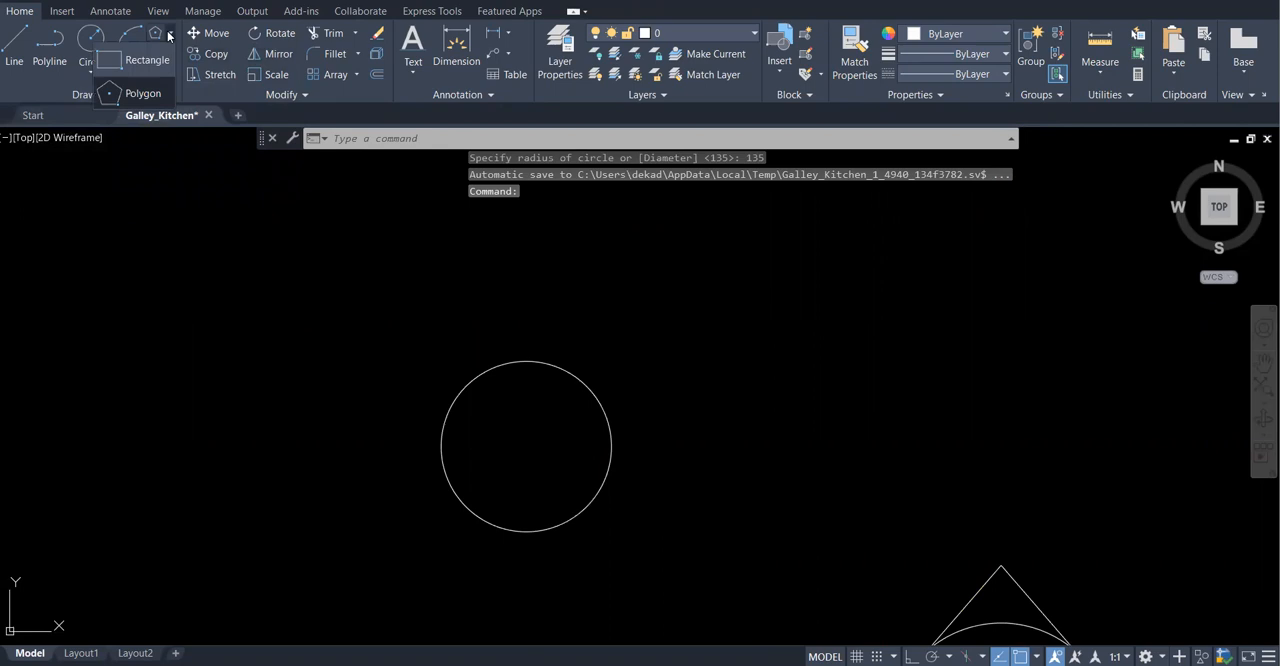
left_click(151, 95)
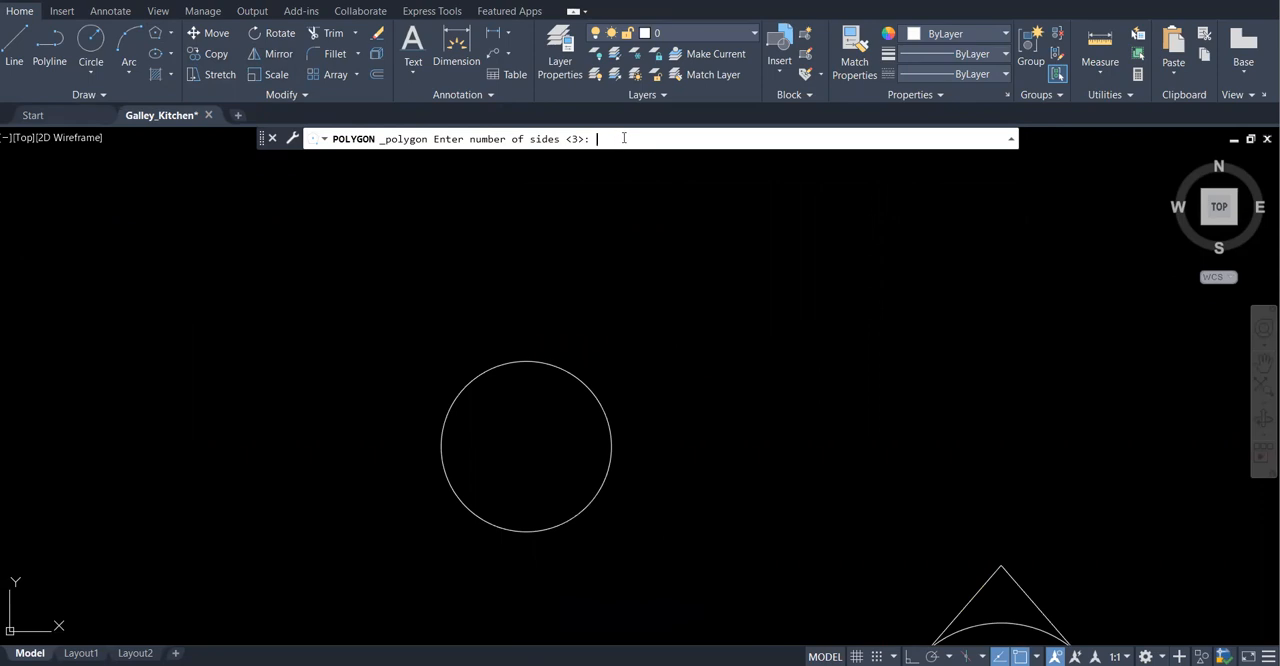
type("3")
key("Return")
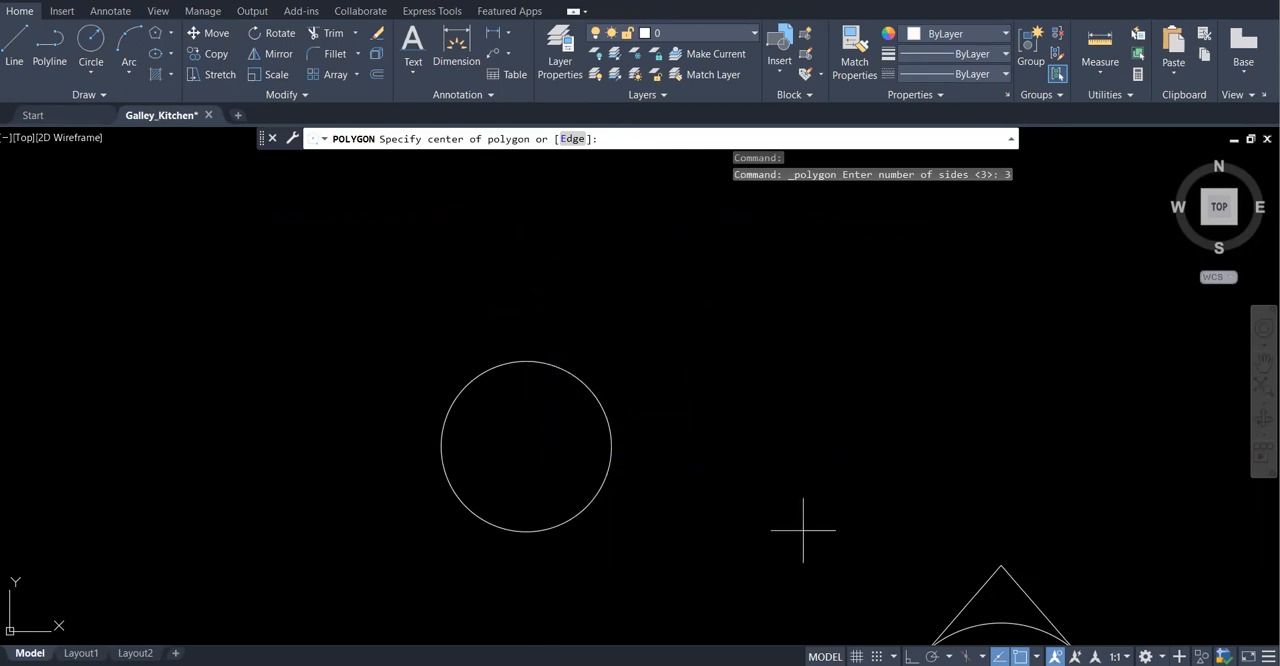
left_click(1036, 656)
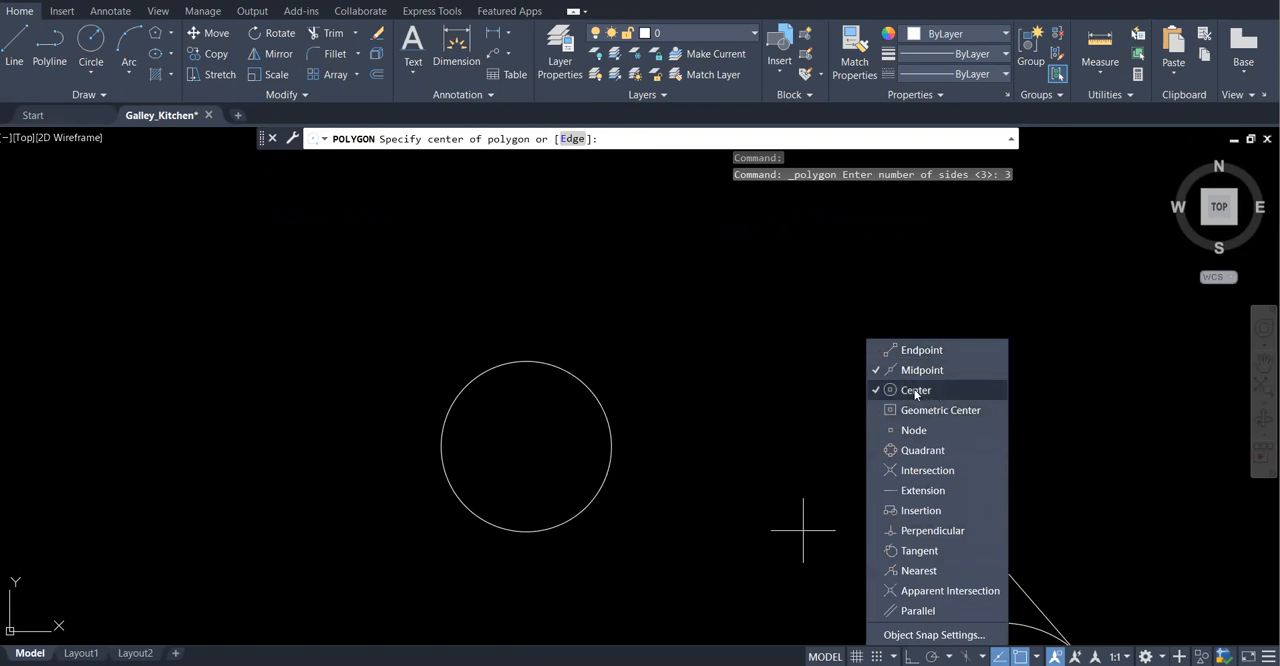
left_click(662, 354)
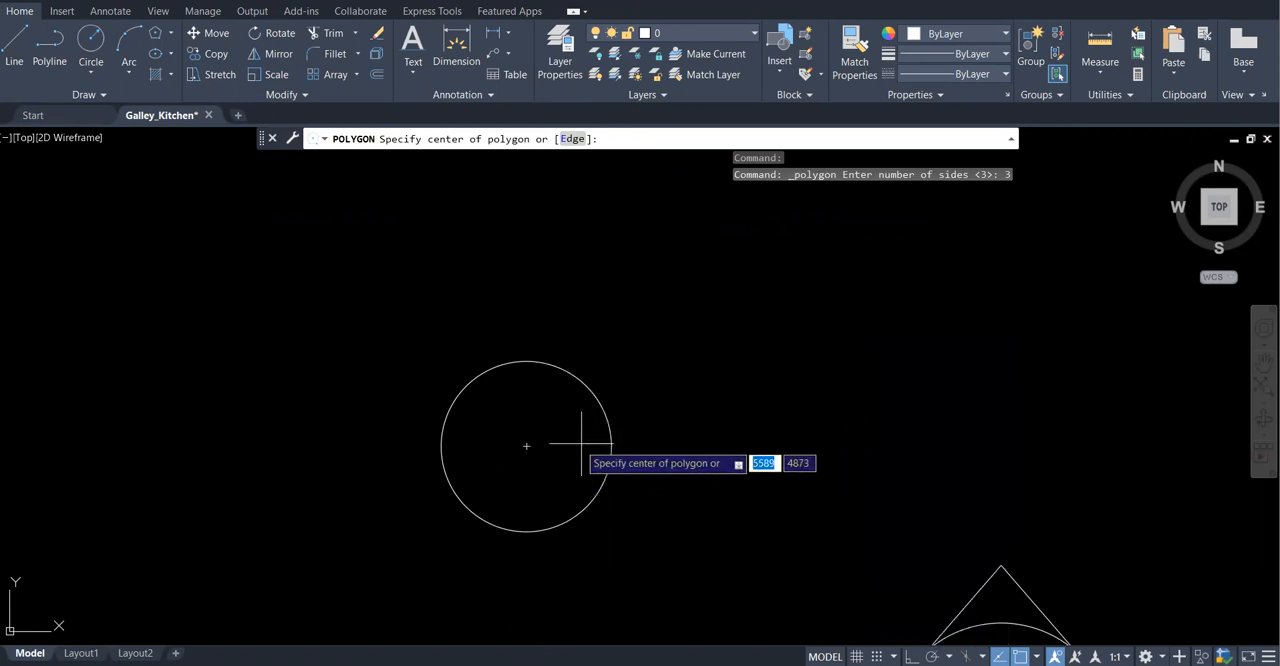
left_click(526, 446)
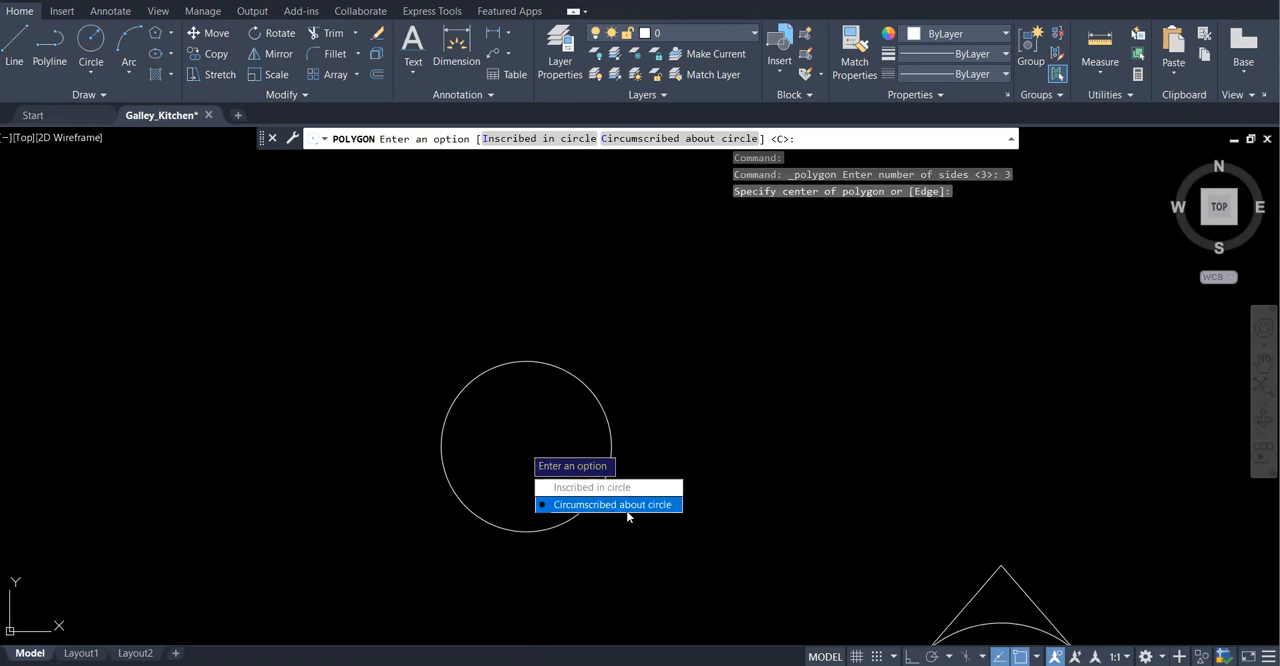
left_click(585, 505)
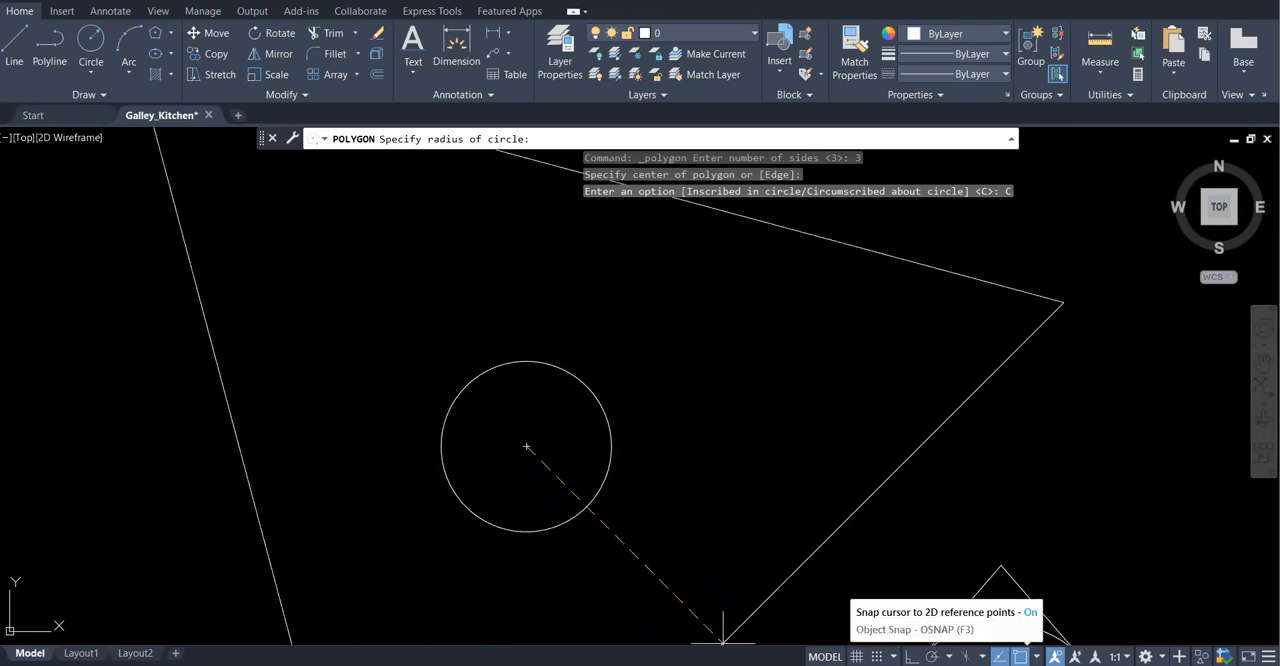
left_click(1019, 656)
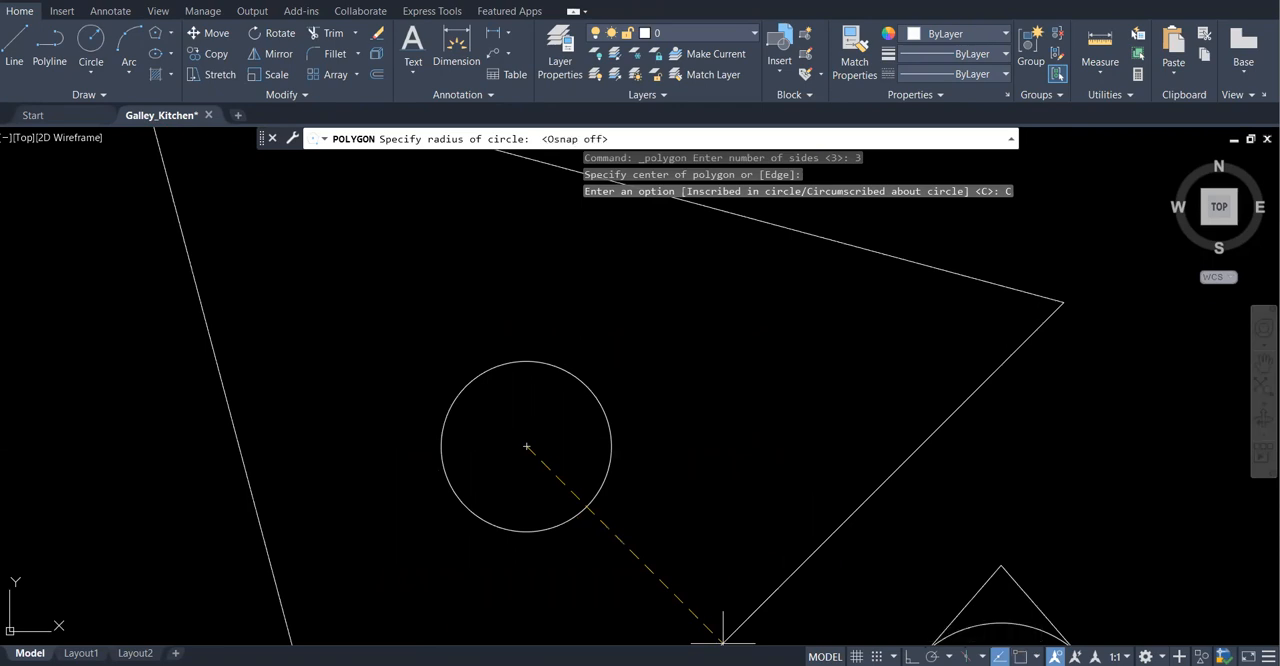
left_click(912, 656)
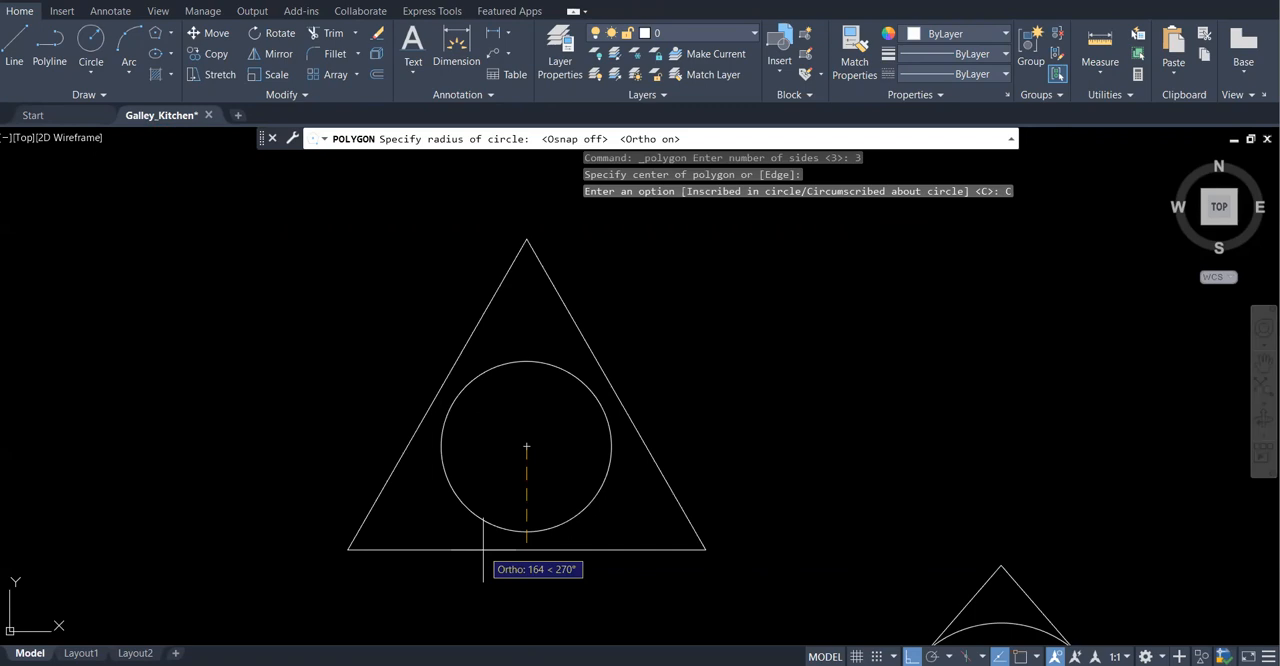
type("135")
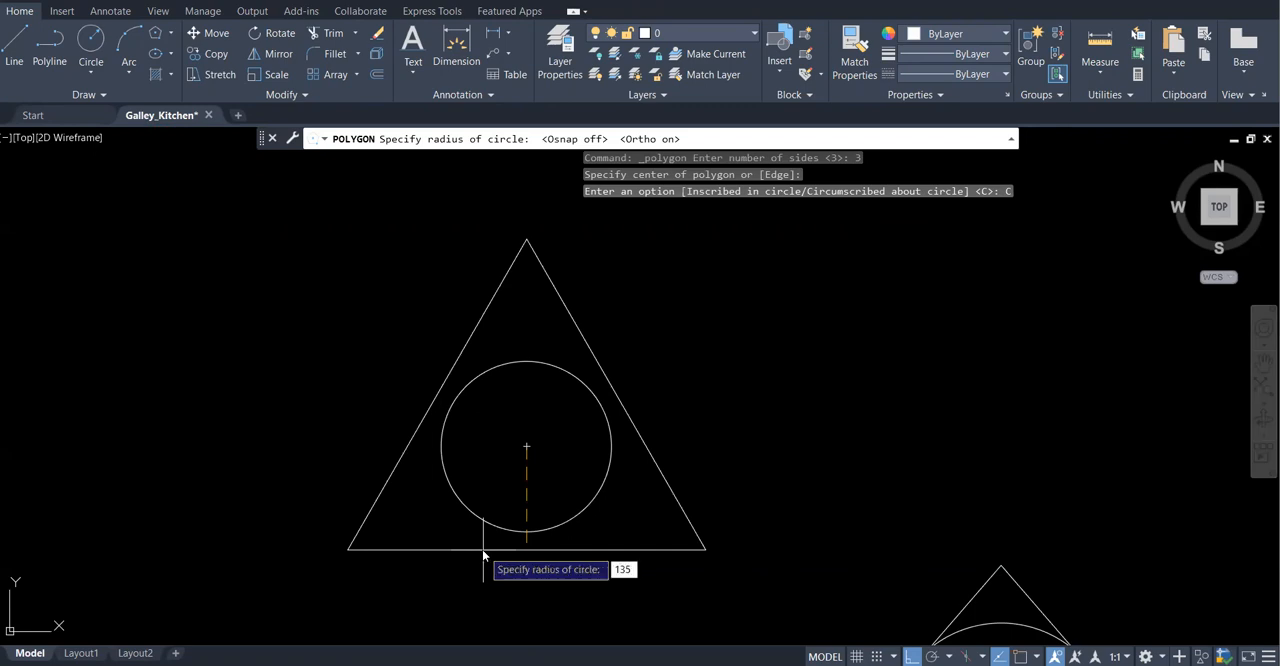
key("Return")
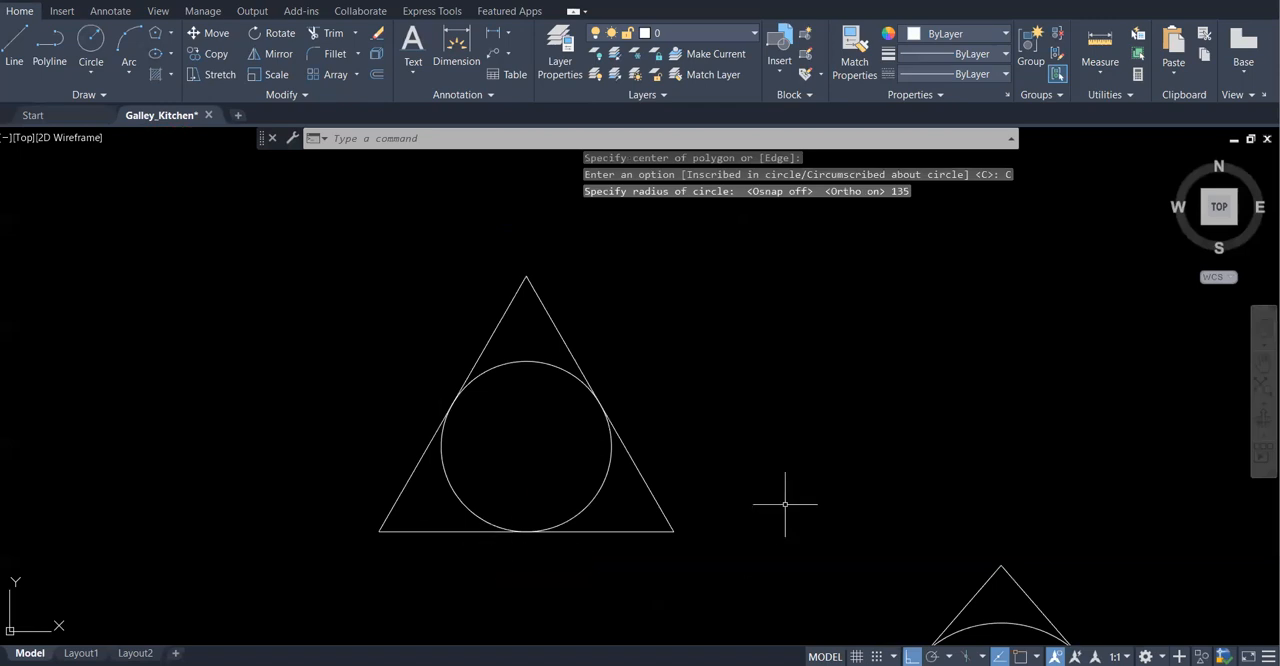
Turn object snap on and stretch the midpoint of the new triangle's base up to the circle's center, leaving the triangle deselected
scroll(716, 354, "down", 2)
scroll(537, 363, "down", 4)
scroll(545, 365, "up", 6)
scroll(511, 360, "down", 2)
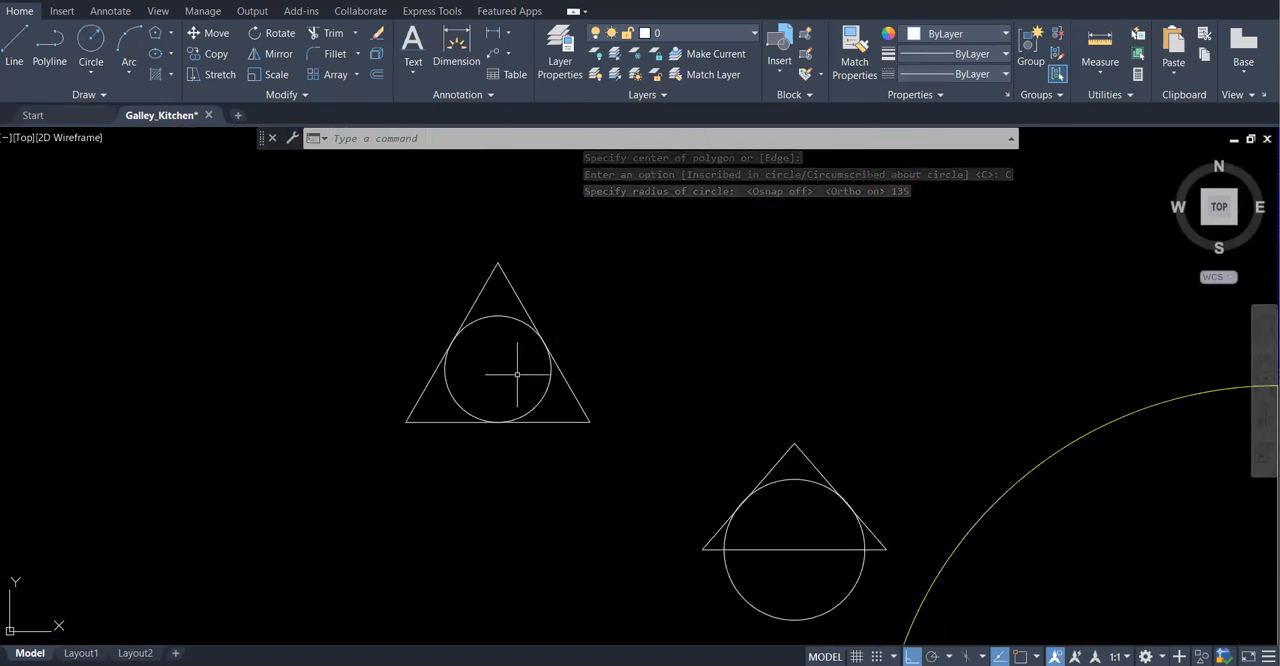
scroll(516, 376, "up", 2)
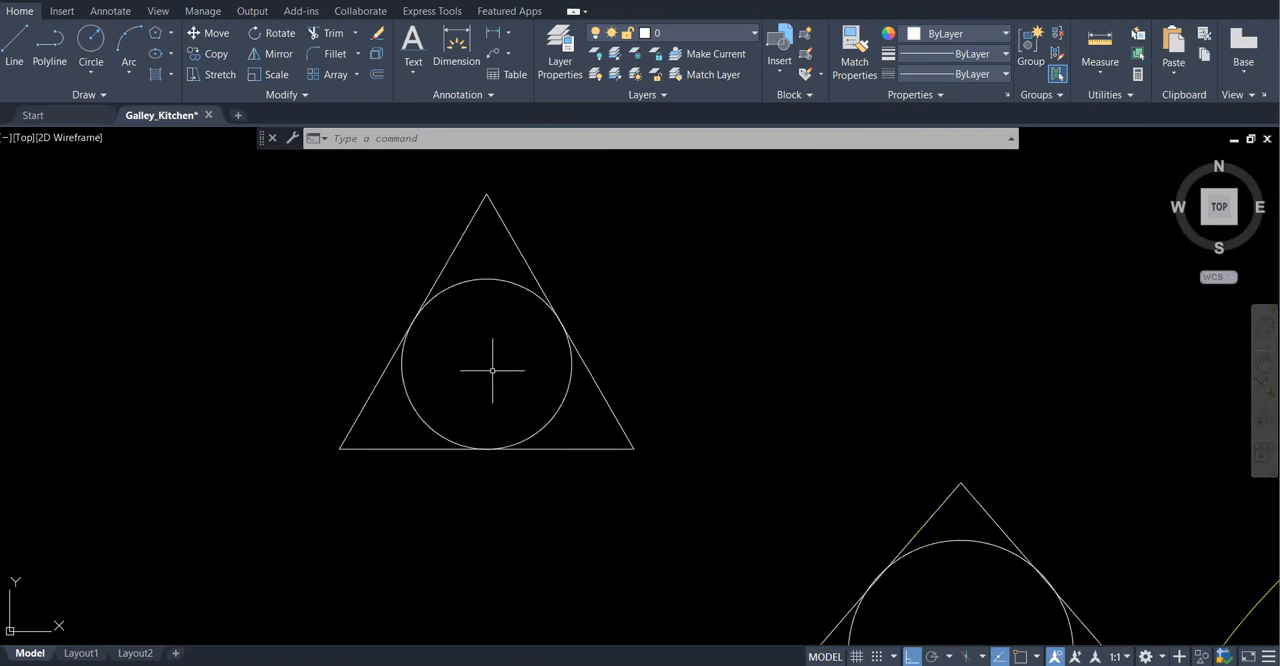
scroll(475, 323, "down", 2)
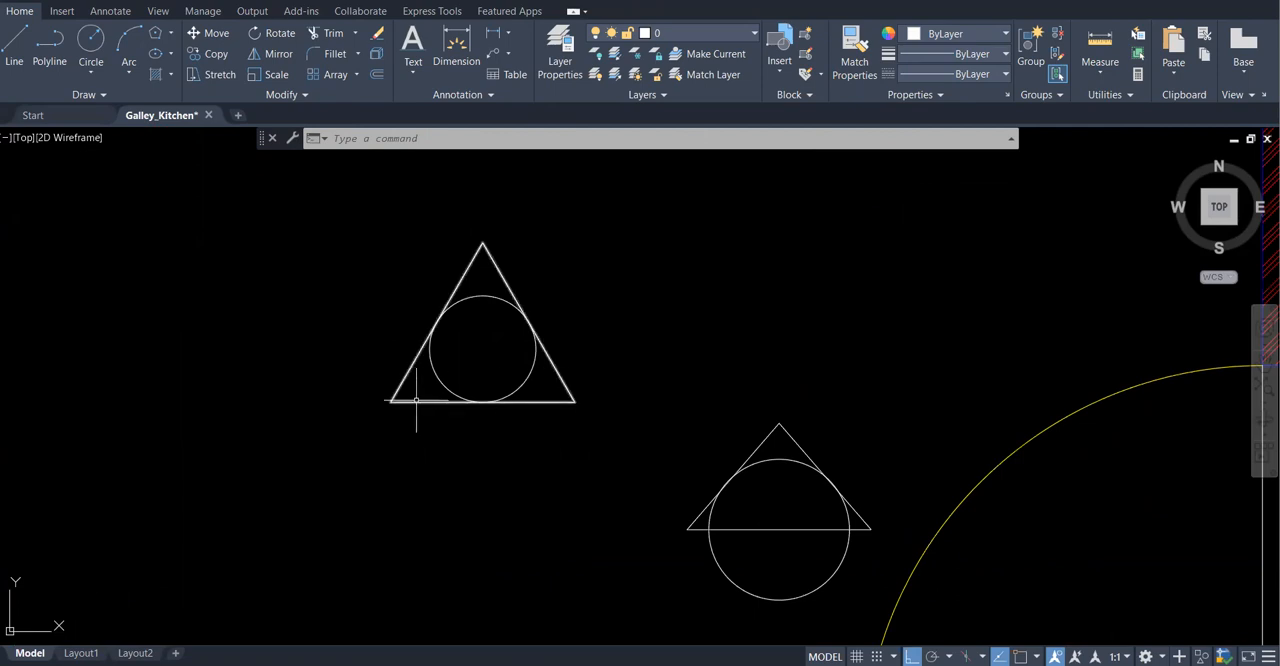
left_click(535, 402)
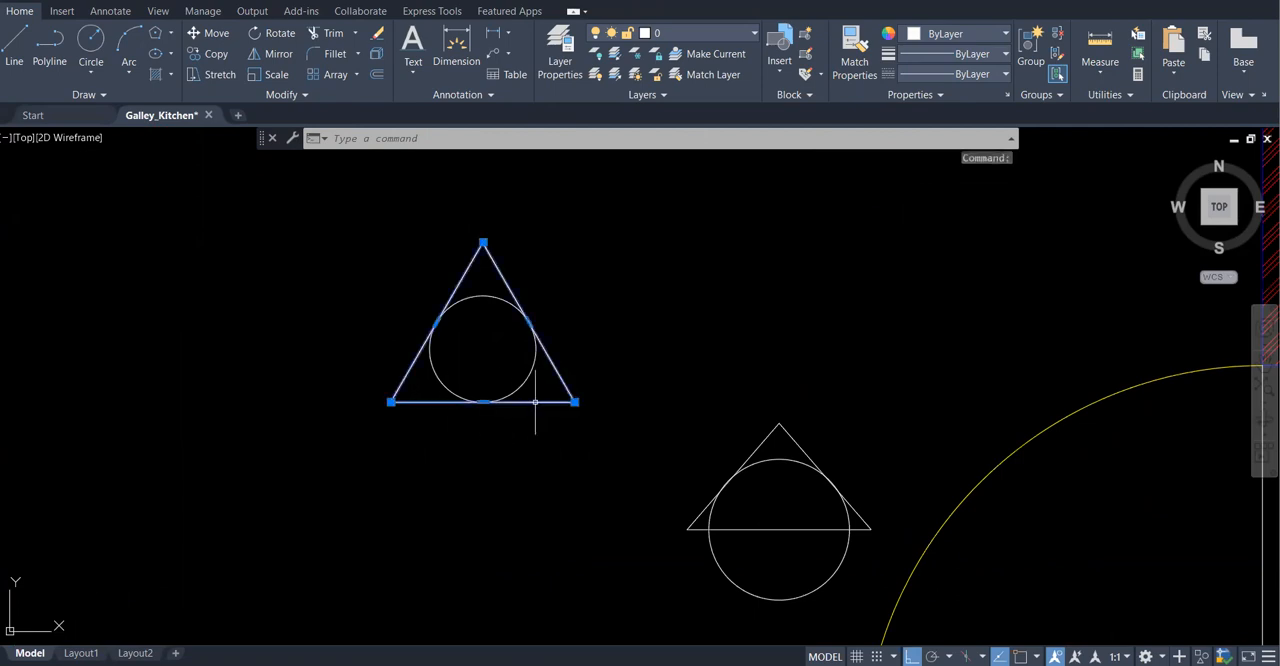
left_click(483, 402)
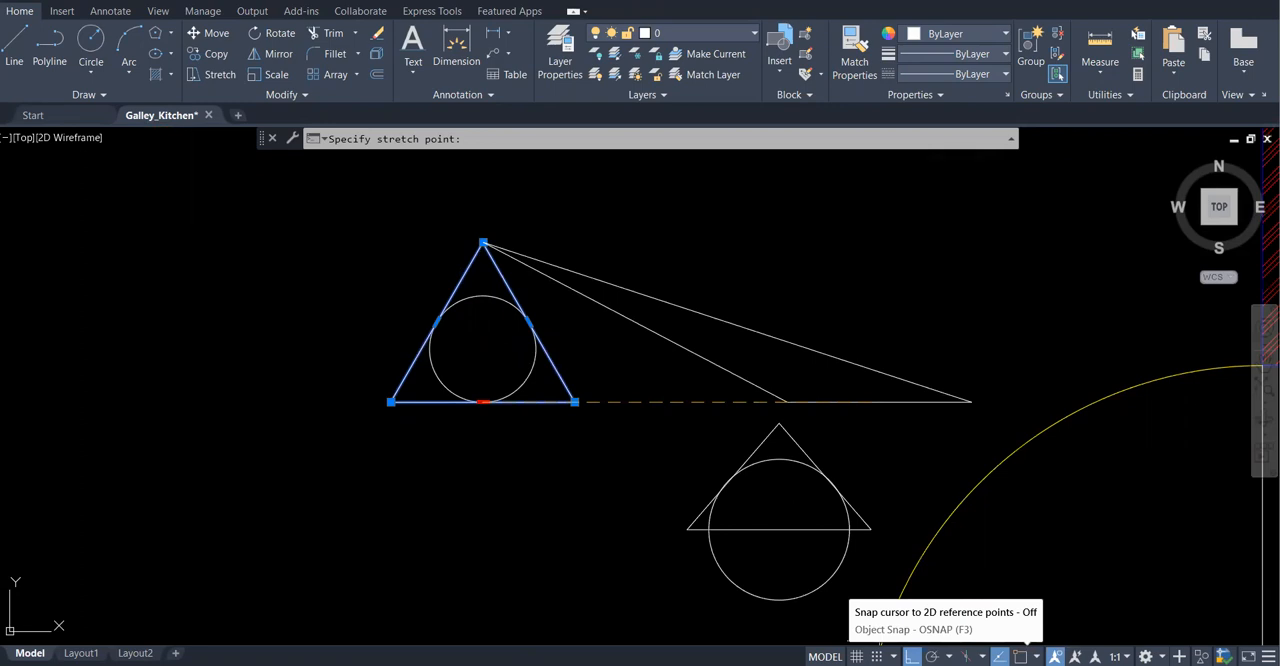
left_click(1019, 656)
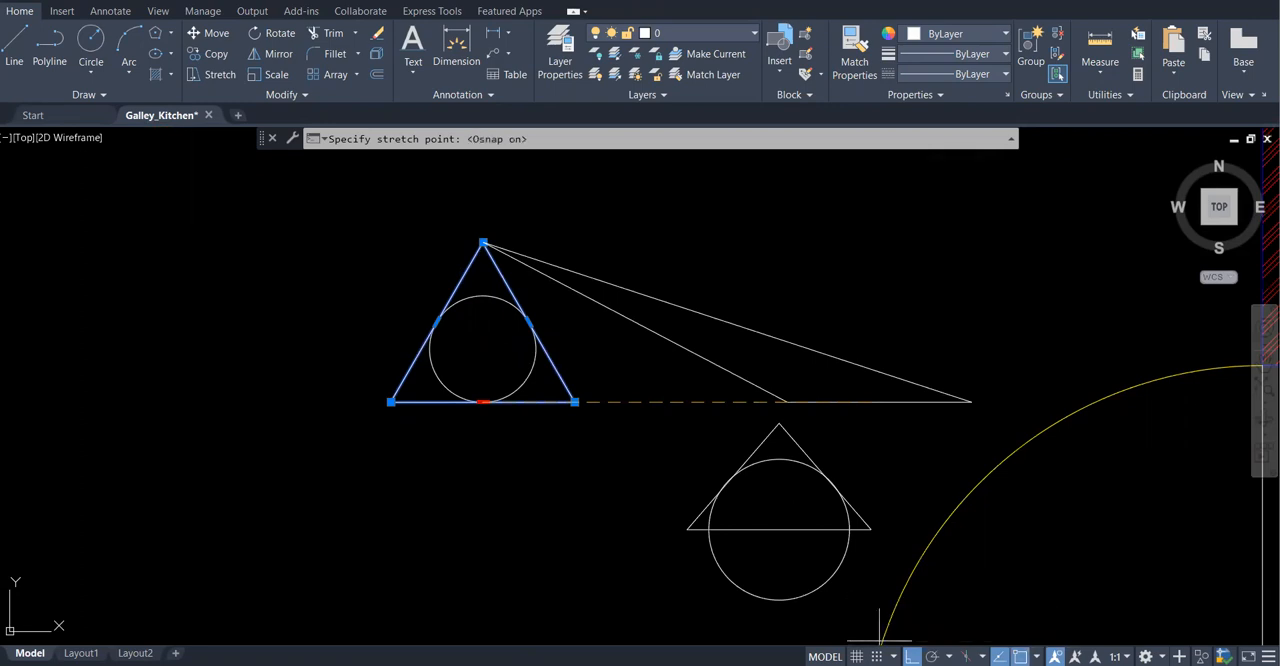
left_click(1036, 657)
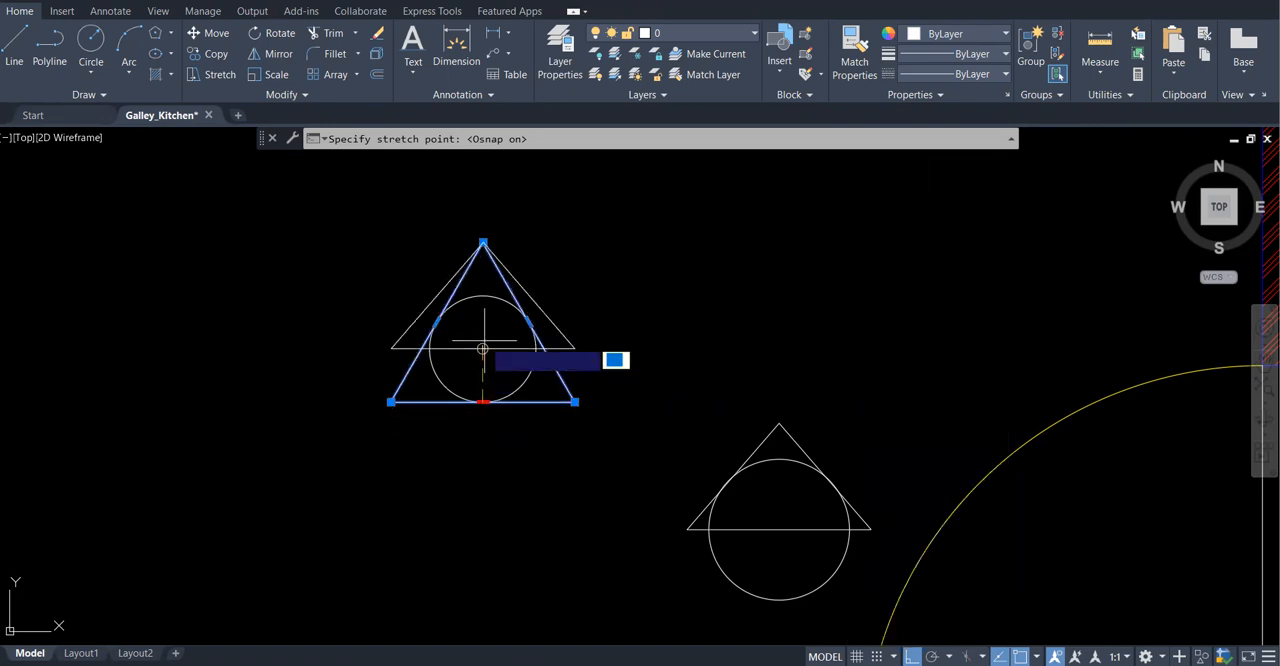
left_click(1036, 657)
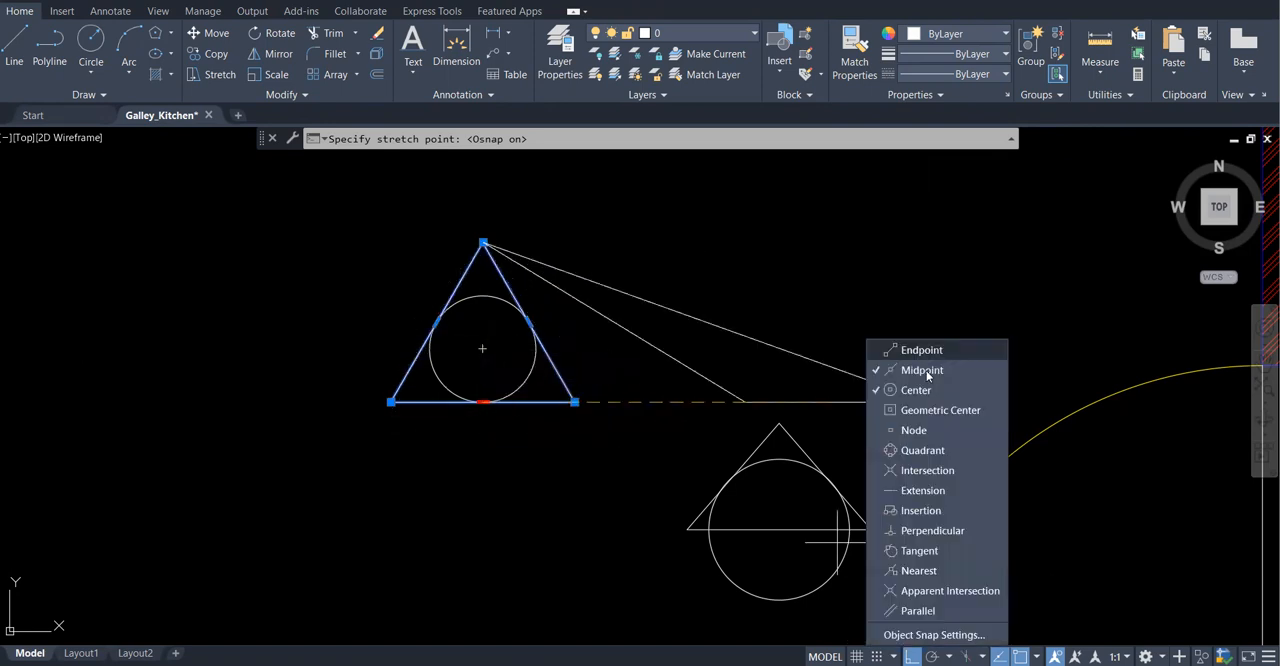
left_click(678, 274)
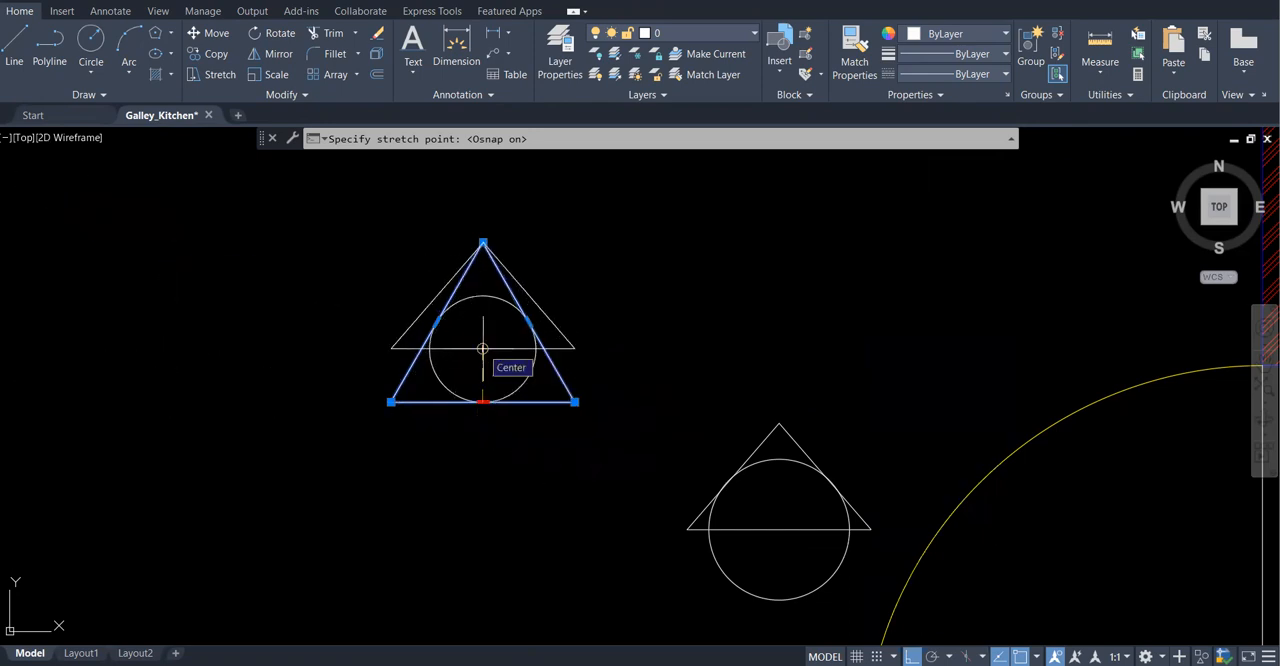
left_click(482, 349)
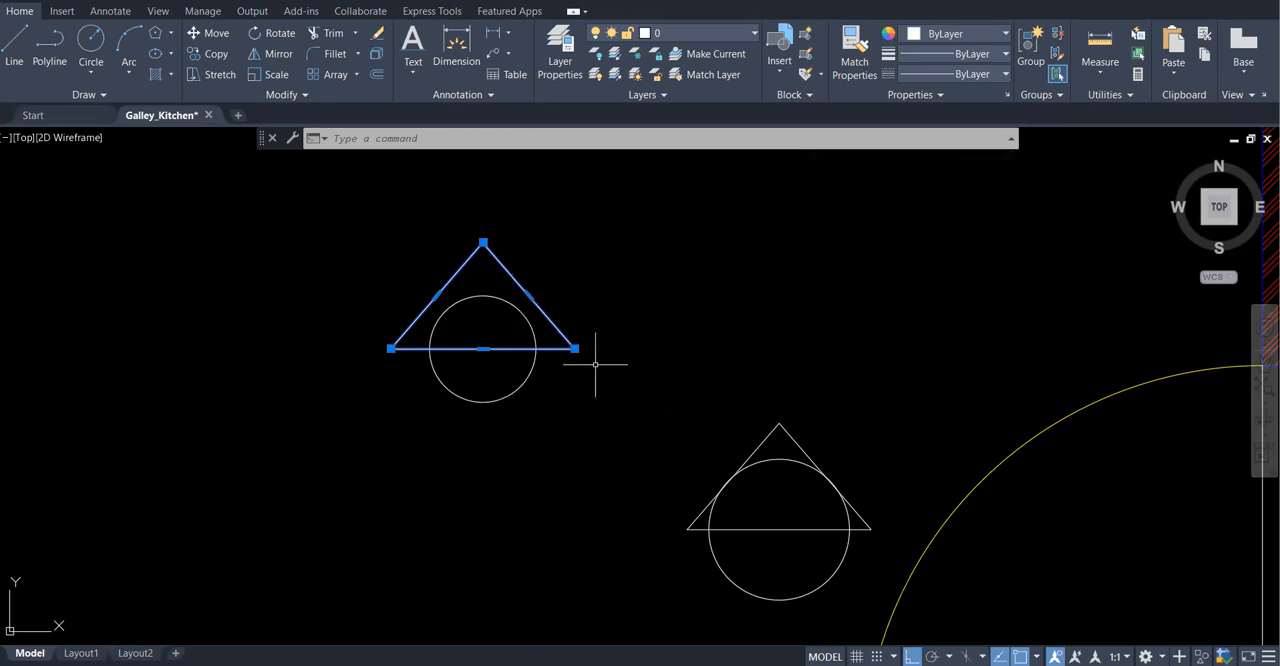
key("Escape")
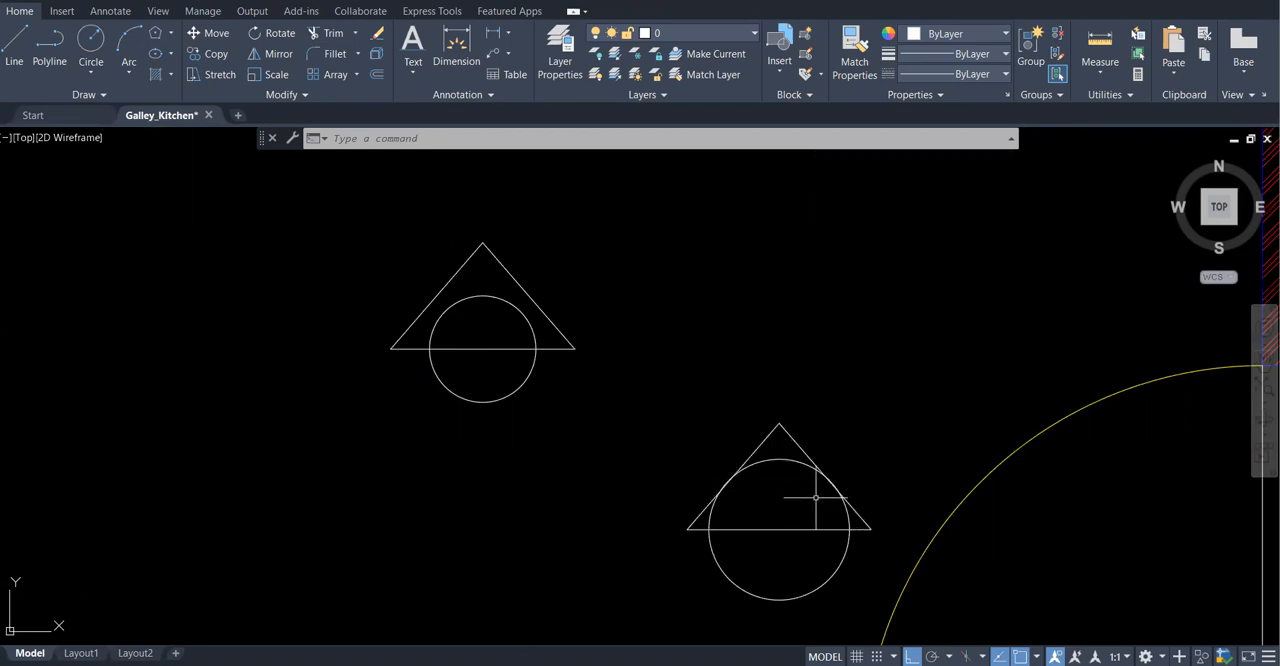
Try scaling the new circle from its center to the midpoint of the triangle's right side with Ortho off, and undo the scaling
scroll(462, 272, "up", 2)
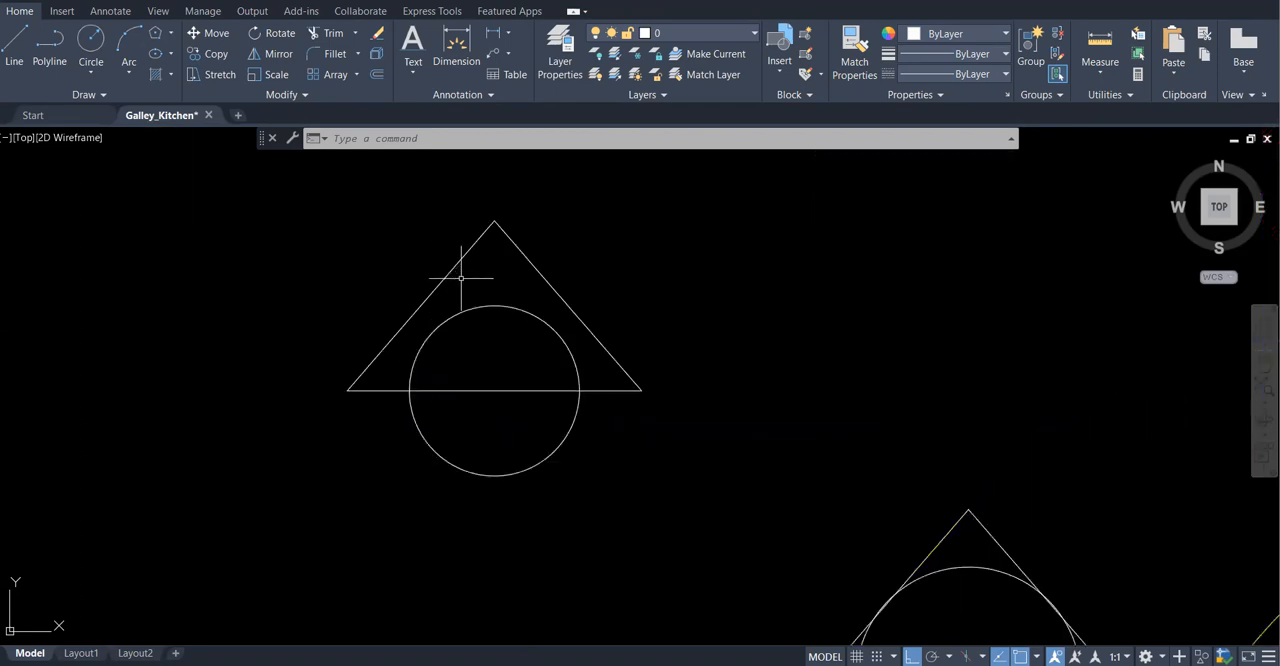
left_click(276, 75)
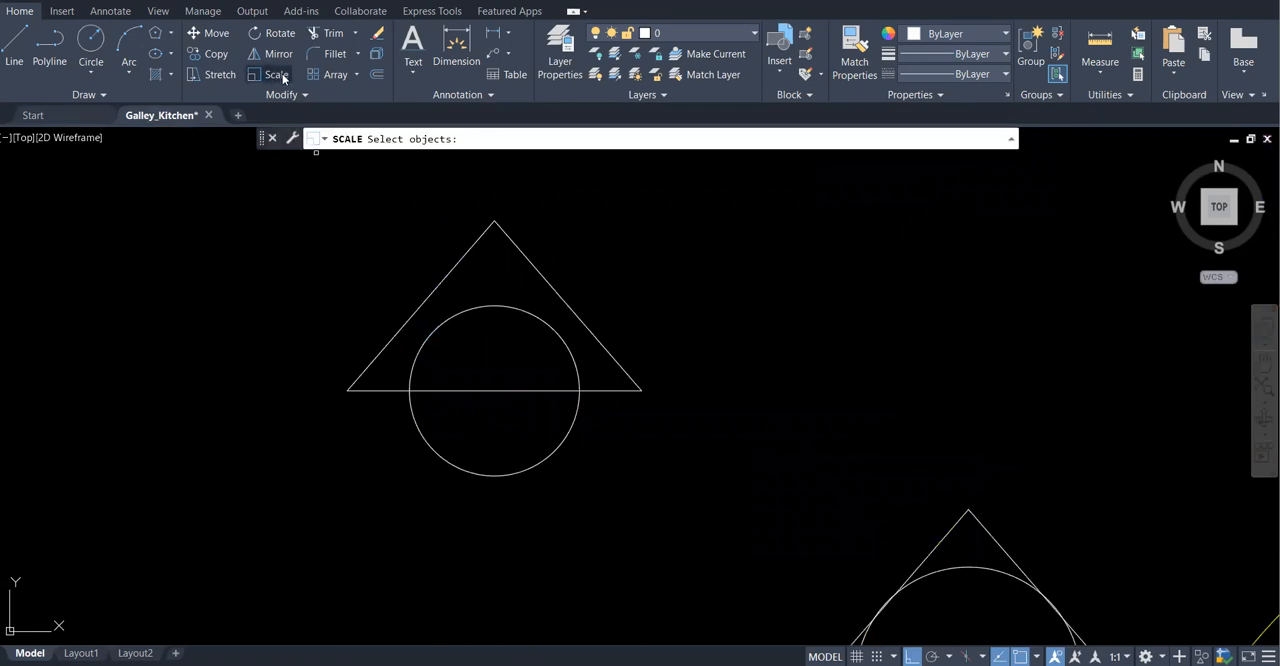
left_click(494, 304)
key("Return")
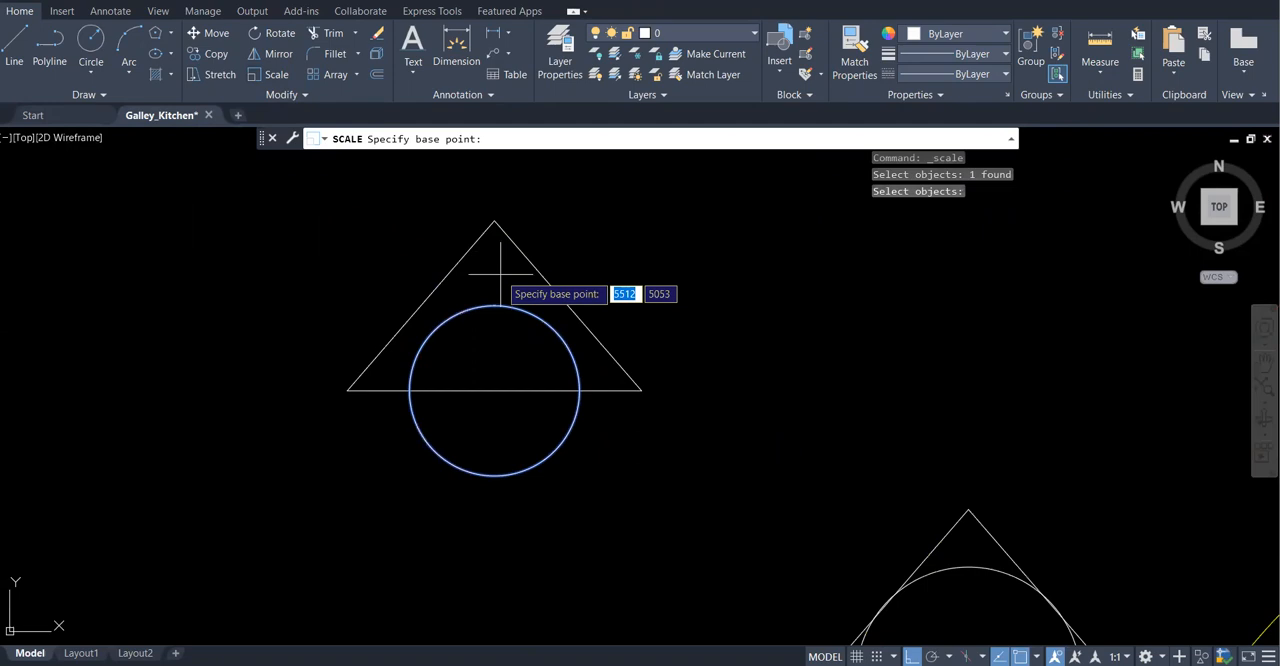
left_click(494, 390)
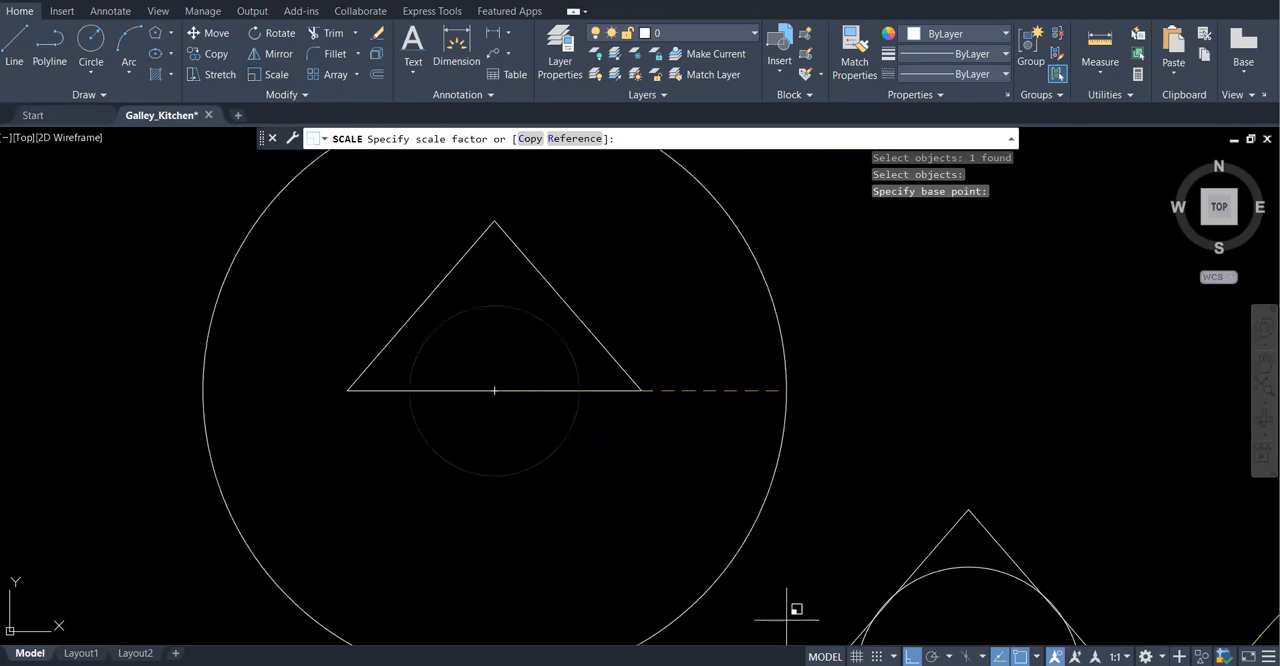
left_click(911, 656)
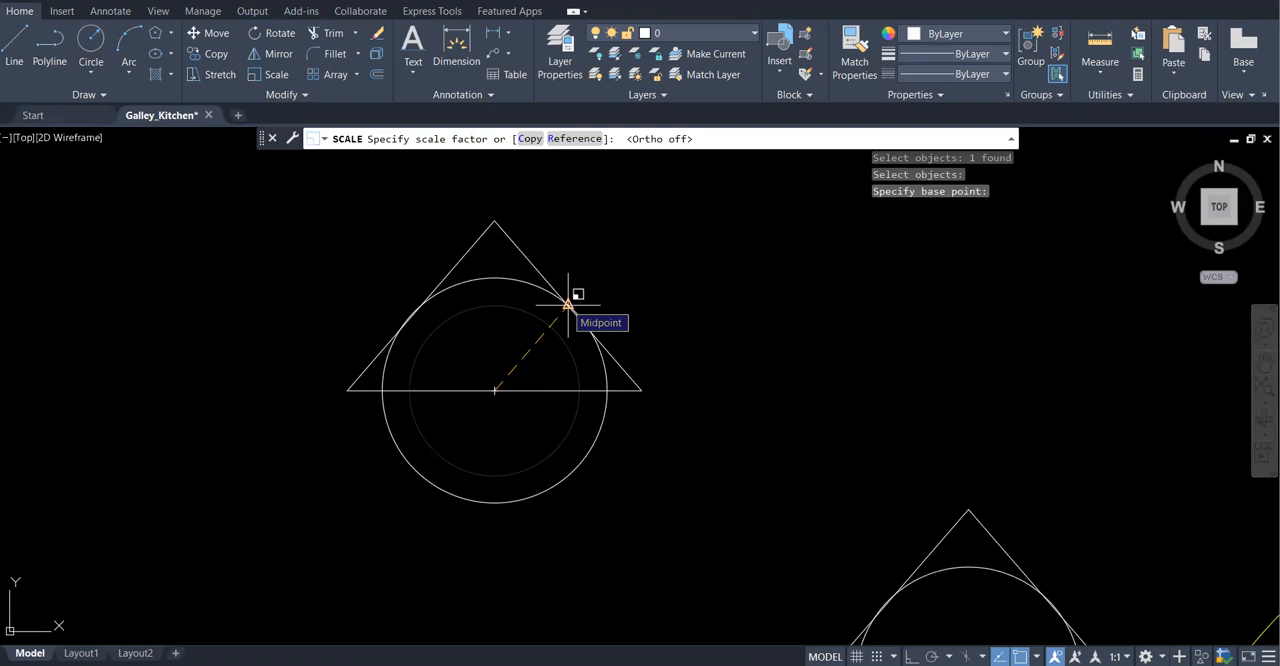
left_click(567, 303)
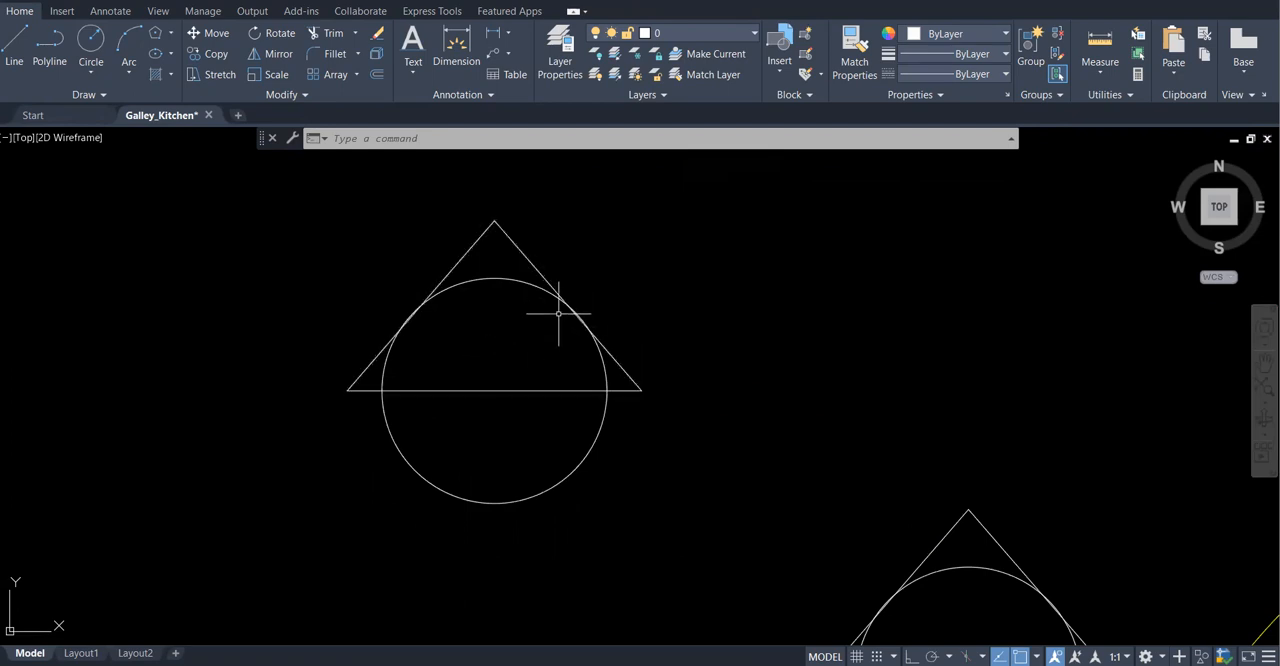
key("ctrl+z")
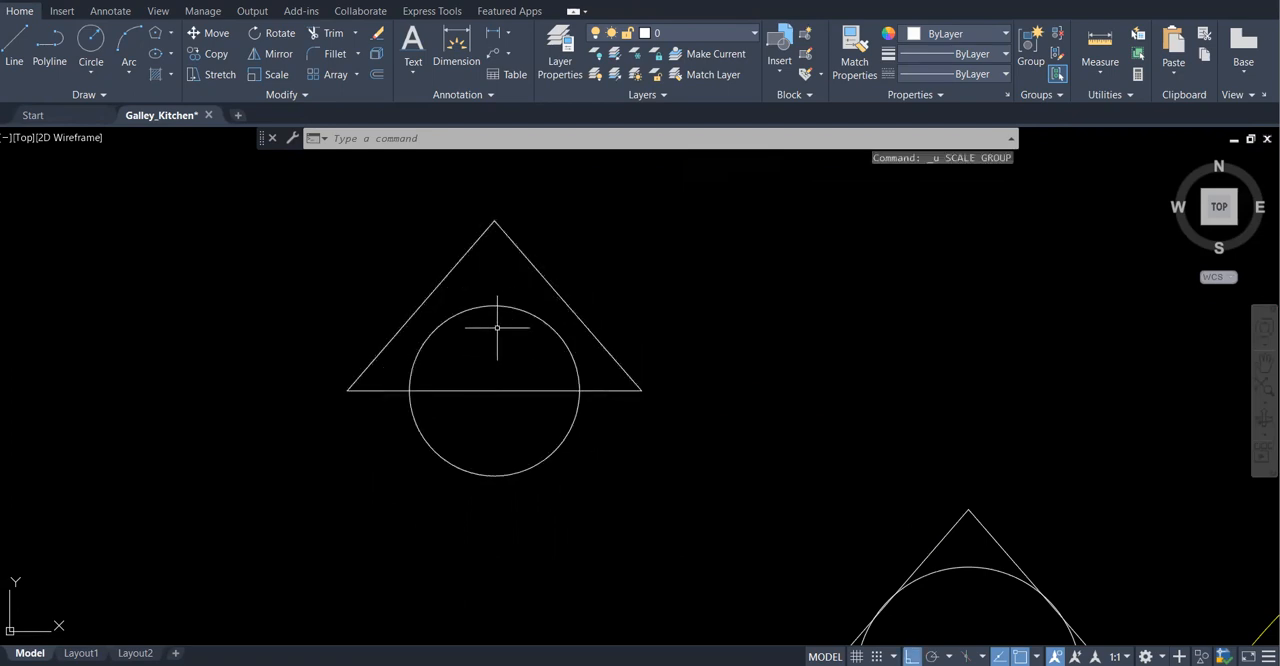
Scale the new marker's circle about its center, with Ortho off, out to the midpoint of the triangle's sloping right side
left_click(277, 74)
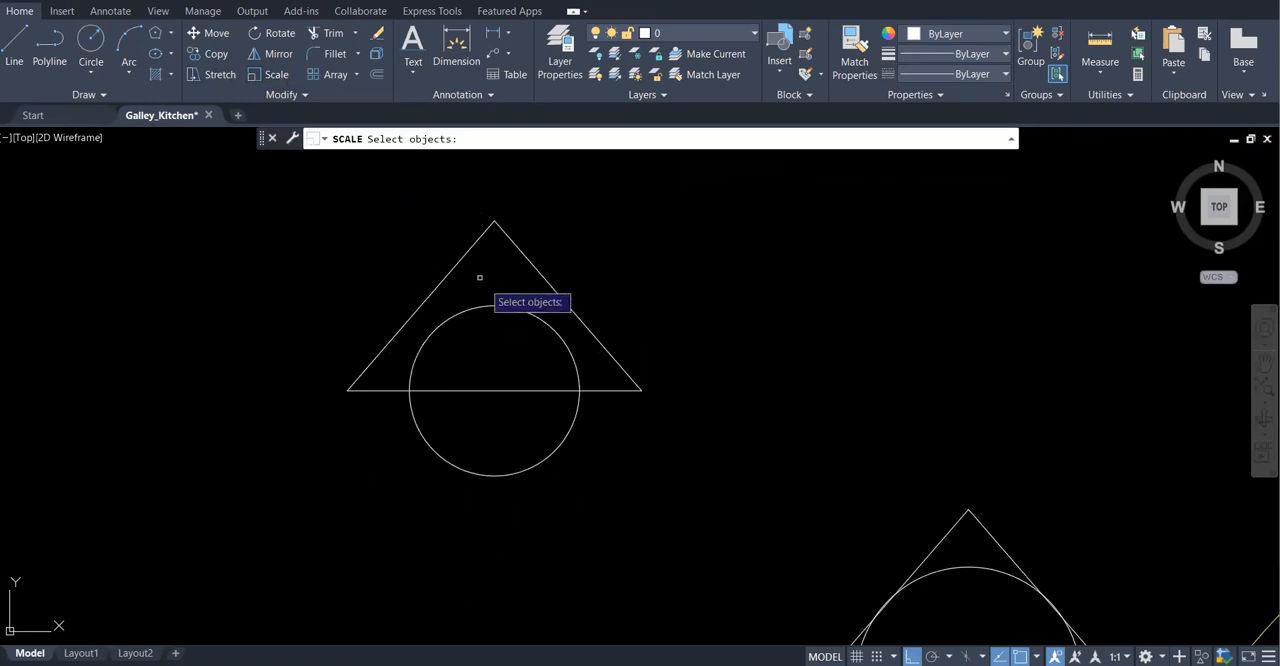
left_click(489, 312)
key("Return")
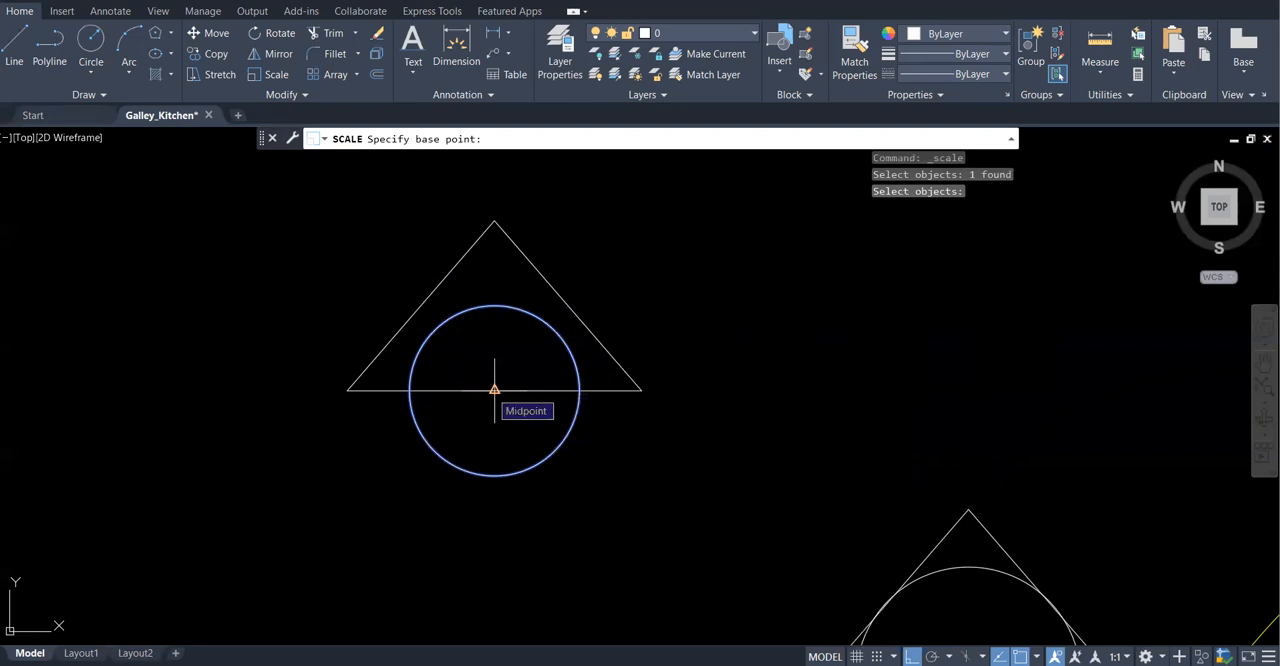
left_click(494, 390)
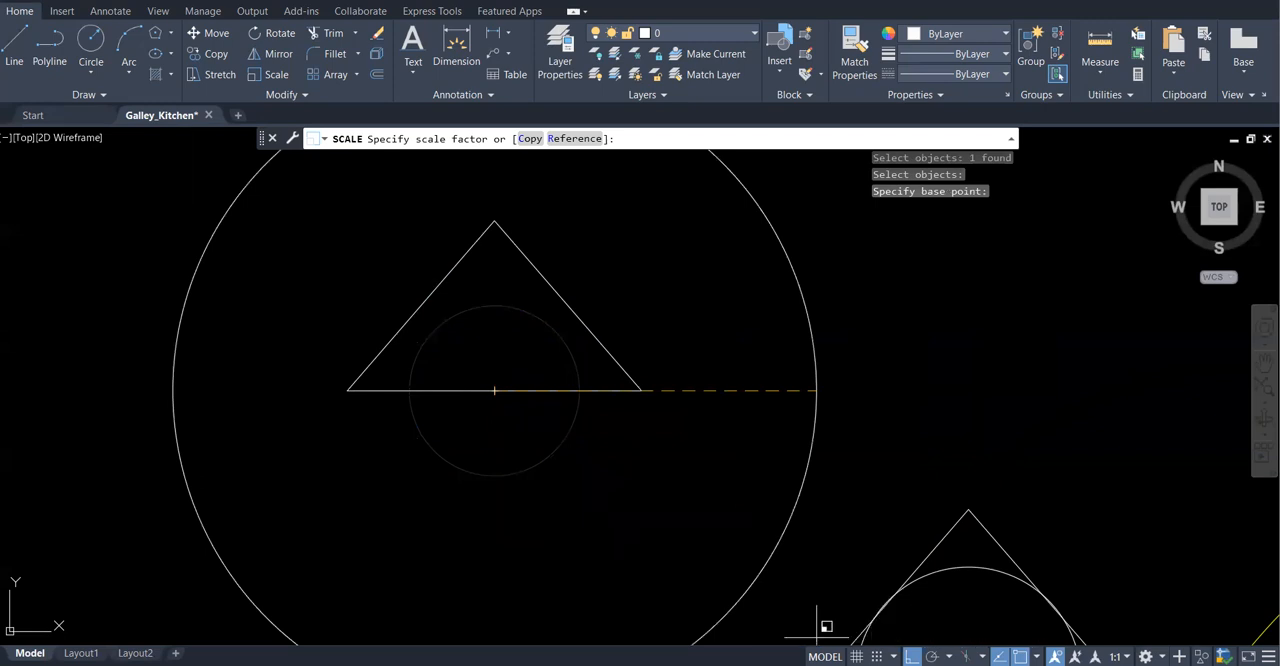
key("F8")
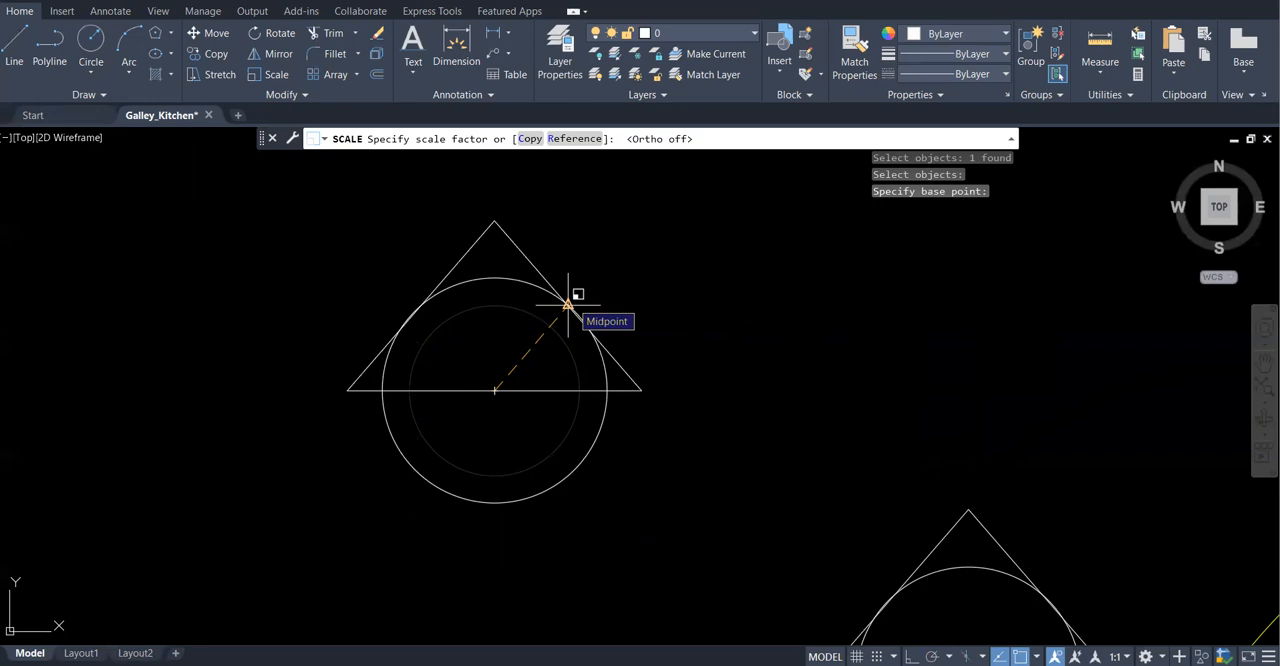
left_click(567, 303)
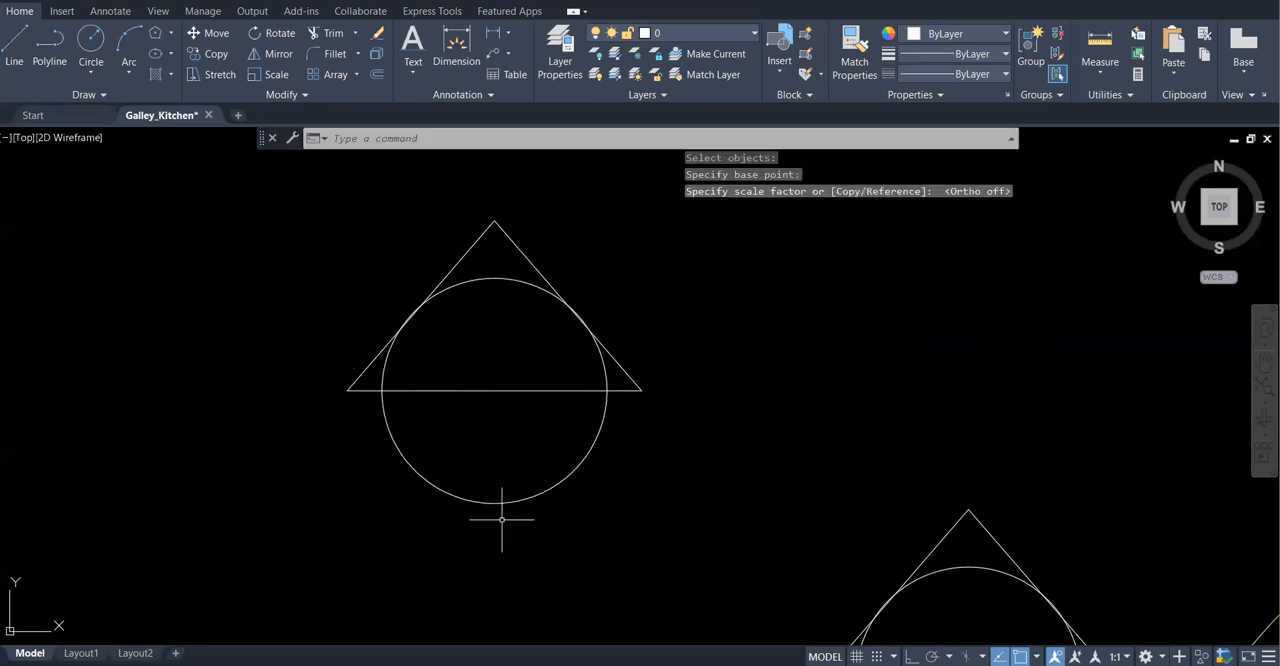
Delete the original circle-and-triangle marker beside the door, keeping only the newly drawn one
scroll(430, 245, "down", 4)
mouse_move(720, 357)
left_mouse_down()
mouse_move(551, 366)
mouse_move(640, 486)
mouse_move(686, 429)
left_mouse_up()
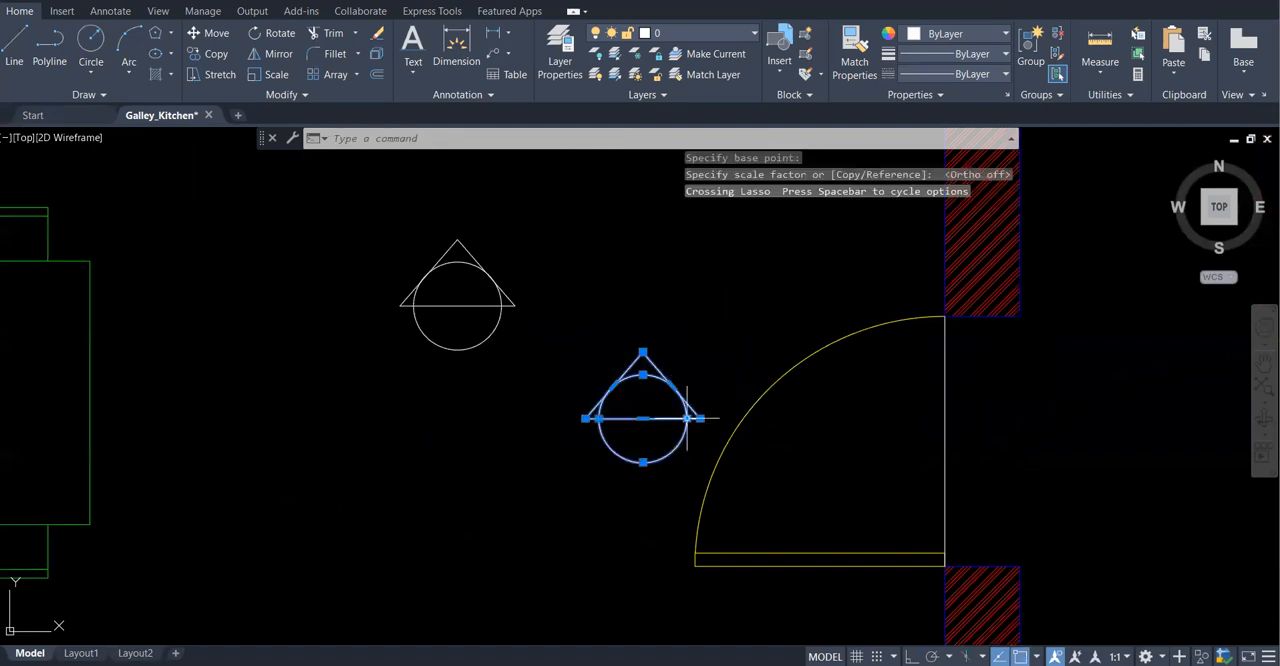
key("Delete")
scroll(606, 394, "down", 1)
scroll(480, 311, "up", 2)
scroll(480, 311, "down", 2)
middle_click_drag(480, 311, 552, 456)
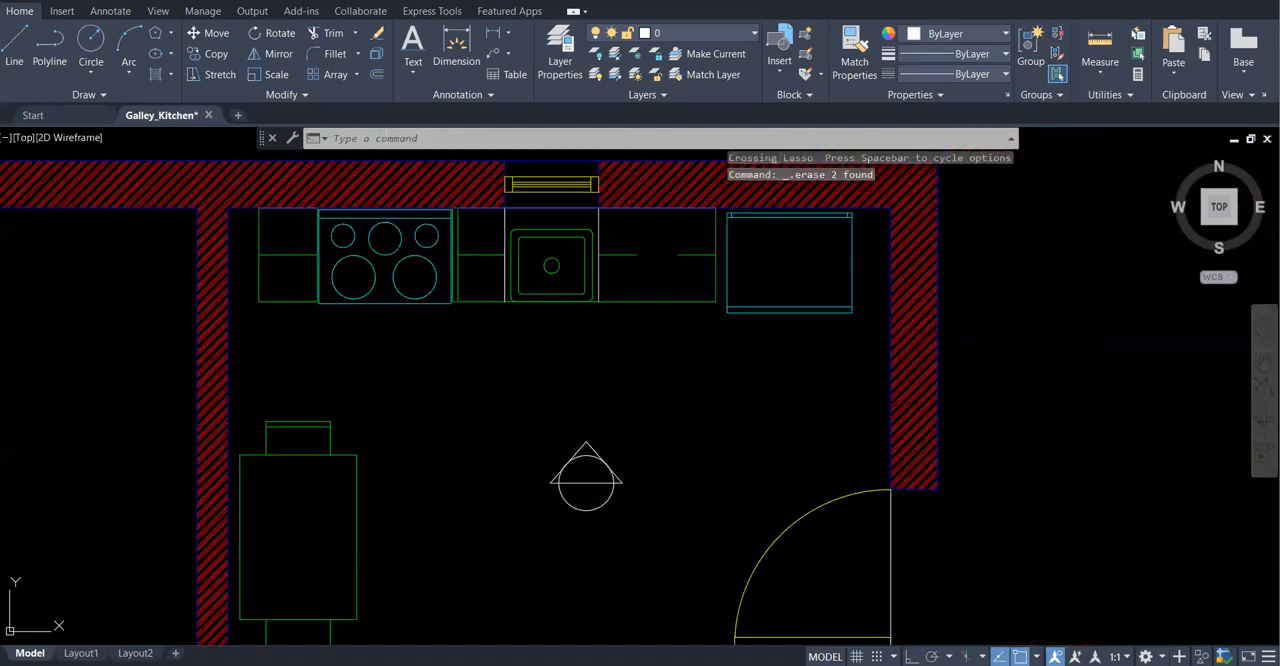
Add single-line text "1" above the midpoint of the triangle's base inside the circle, with height 4 and rotation 0
scroll(590, 445, "up", 4)
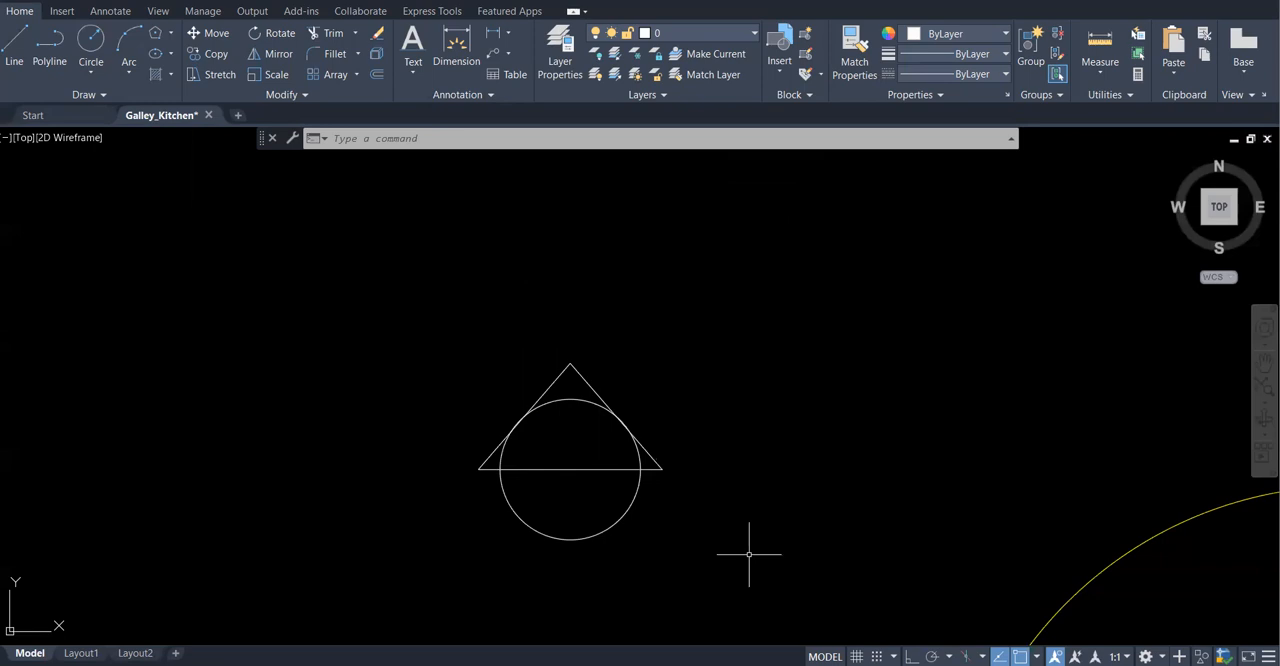
left_click(411, 69)
left_click(388, 134)
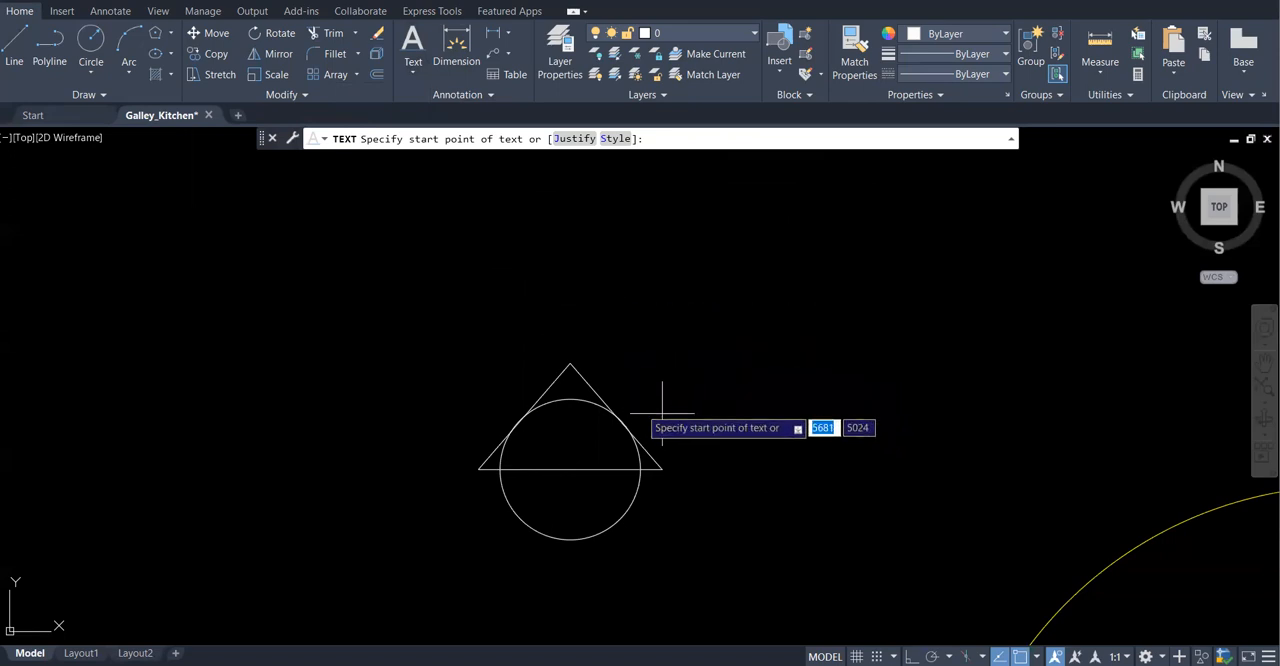
left_click(570, 446)
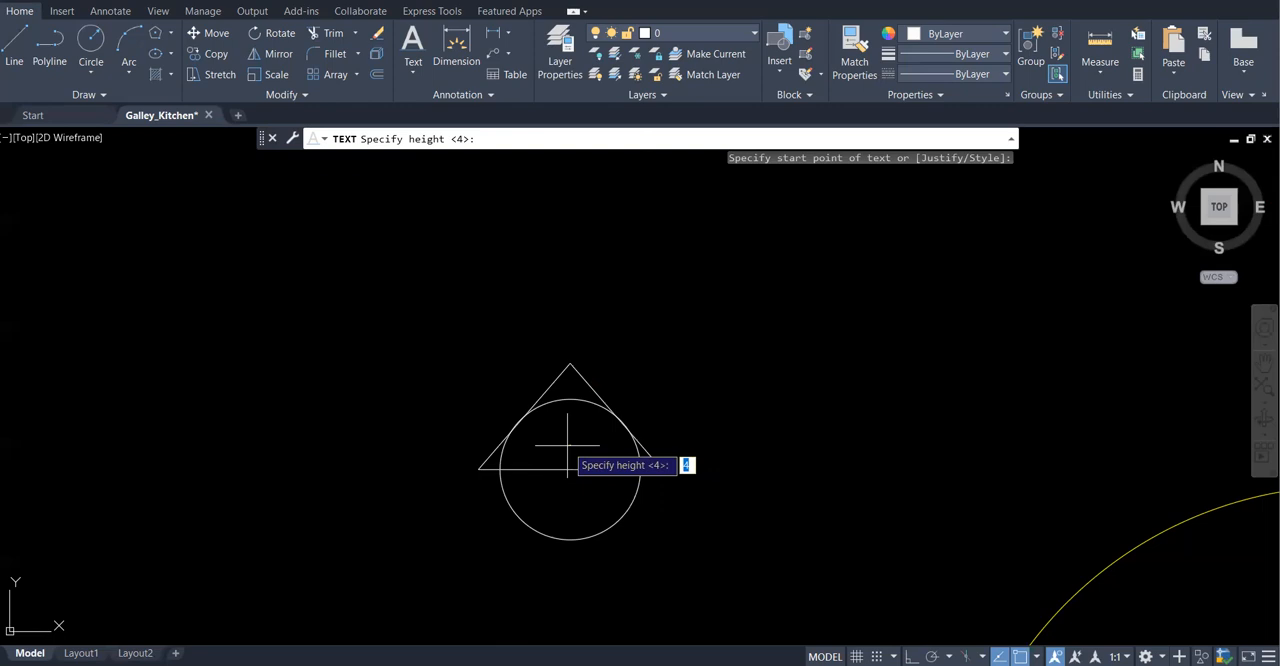
key("Return")
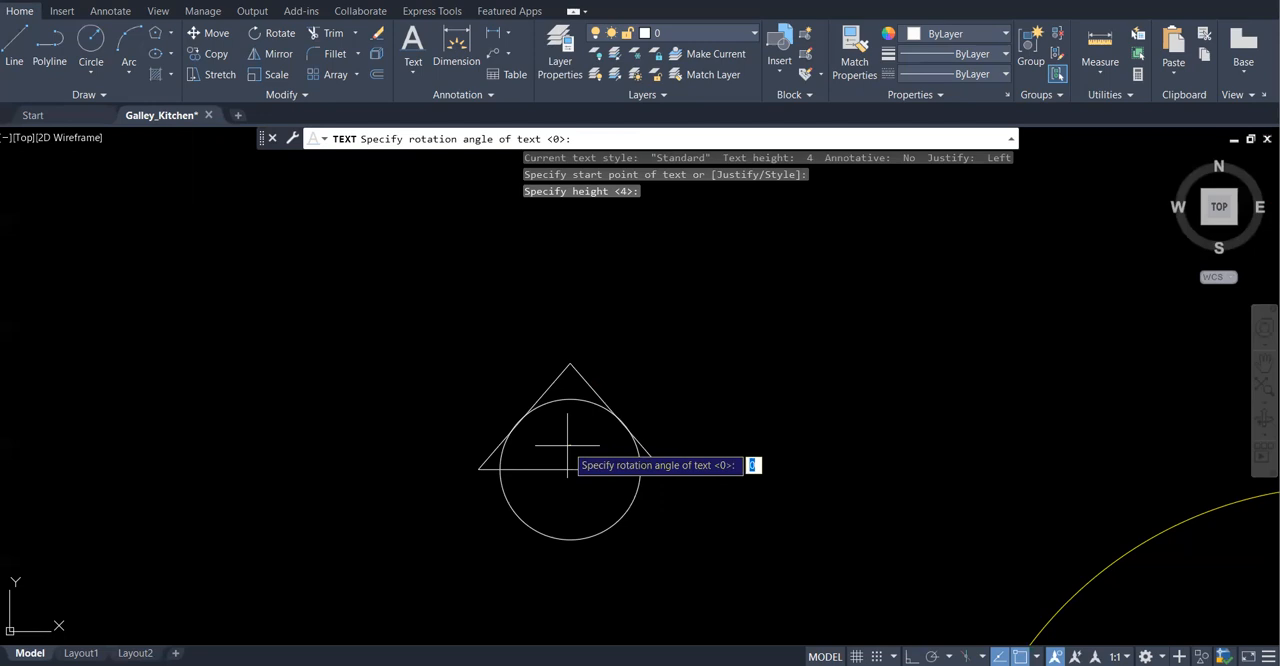
key("Return")
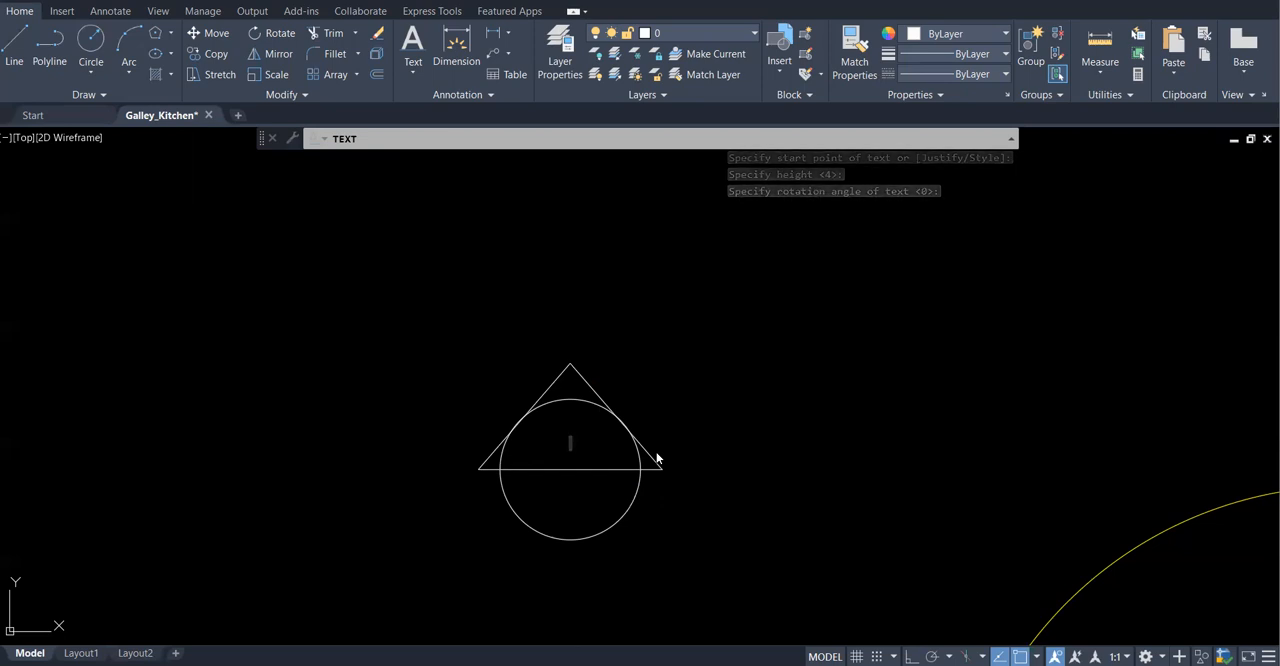
type("1")
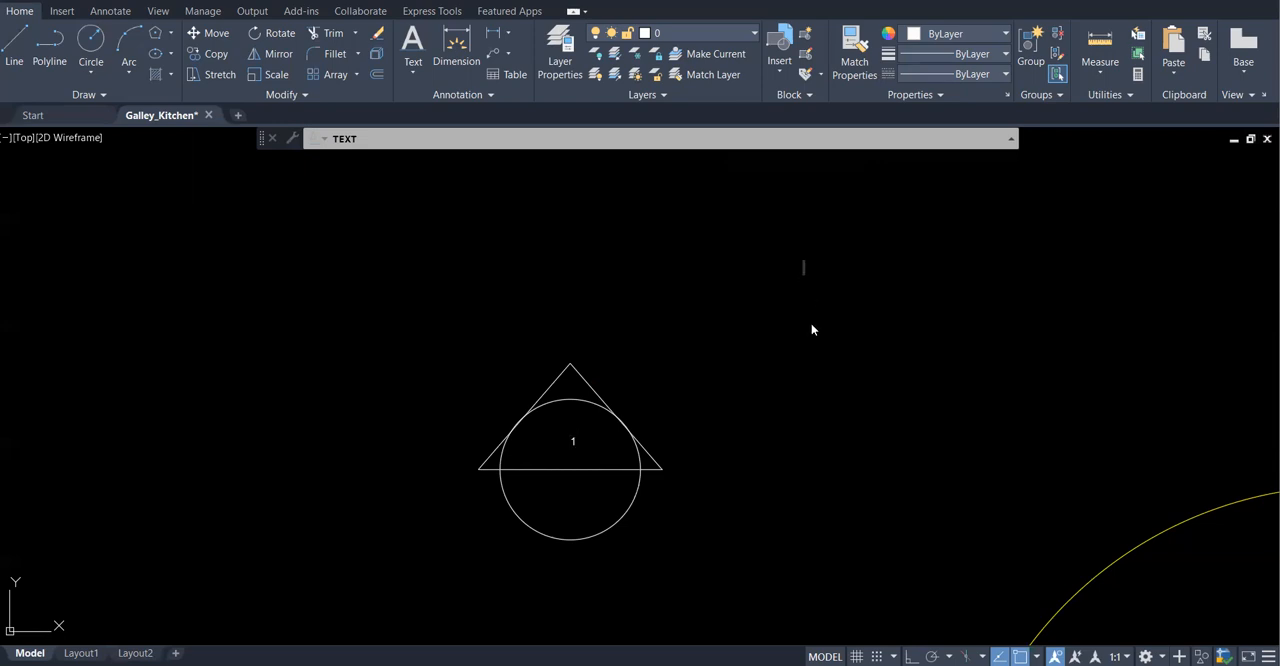
key("Escape")
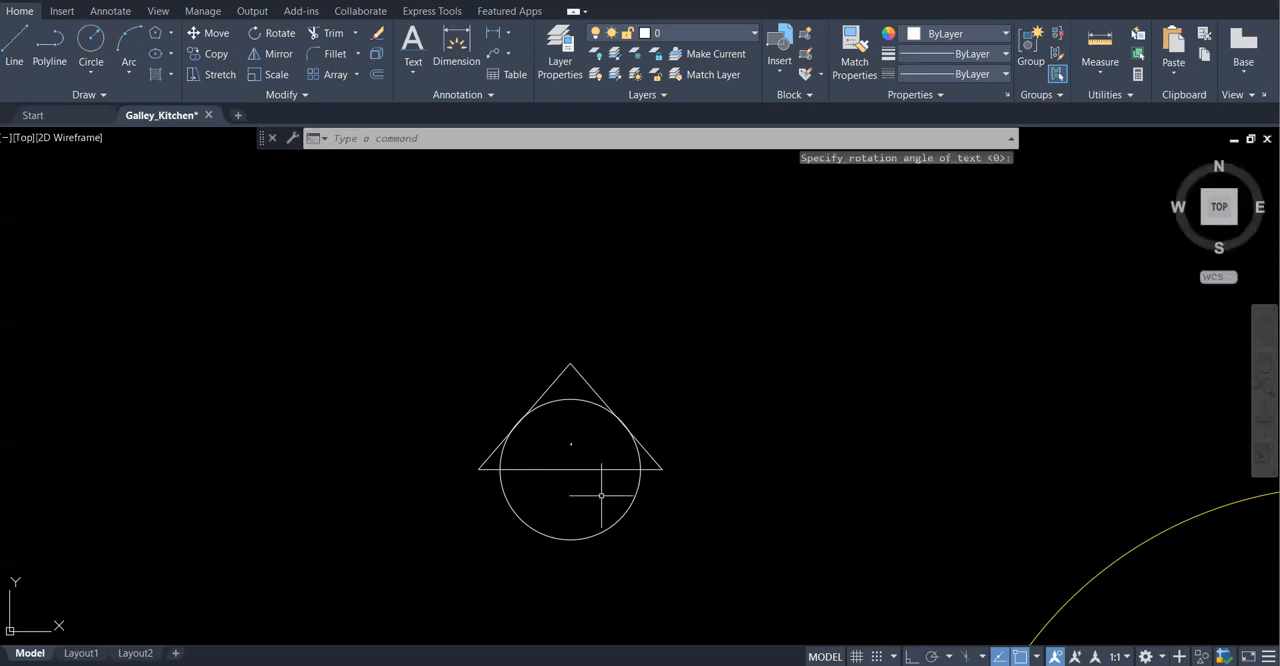
Scale the text "1" by a factor of about 29 from a base point on the numeral to fill the circle's upper half
scroll(572, 450, "up", 5)
scroll(572, 453, "down", 2)
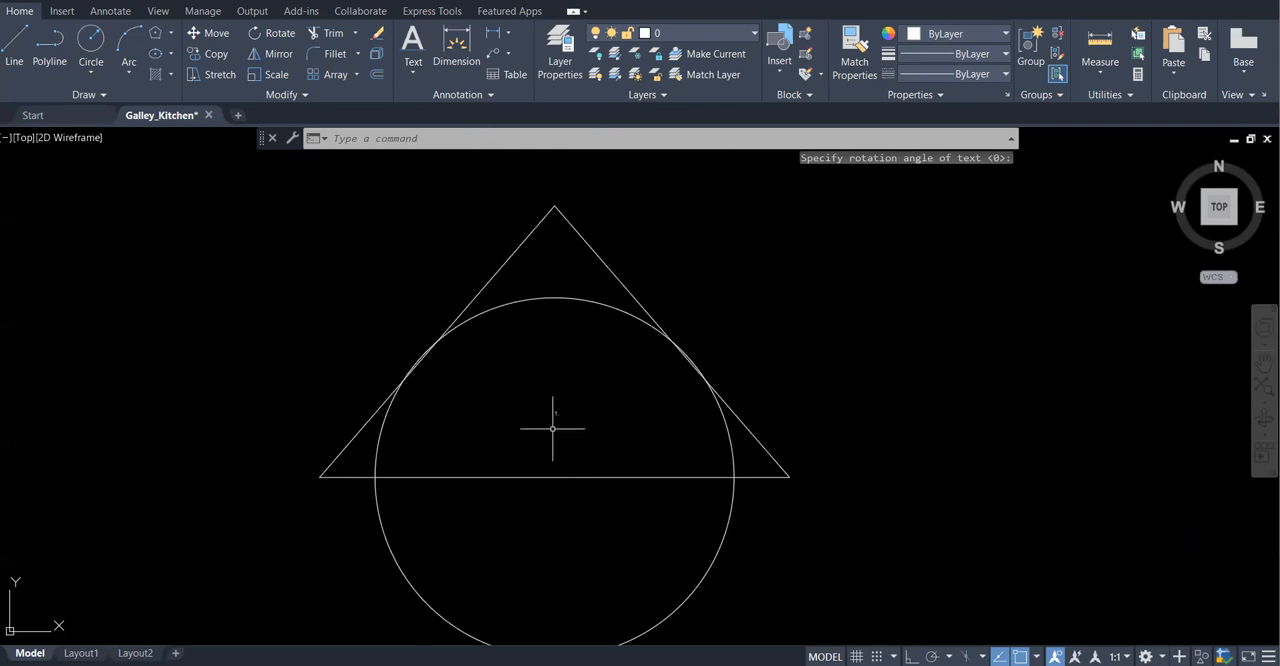
left_click(276, 72)
mouse_move(556, 412)
left_mouse_down()
mouse_move(523, 423)
mouse_move(574, 443)
mouse_move(622, 415)
left_mouse_up()
key("Return")
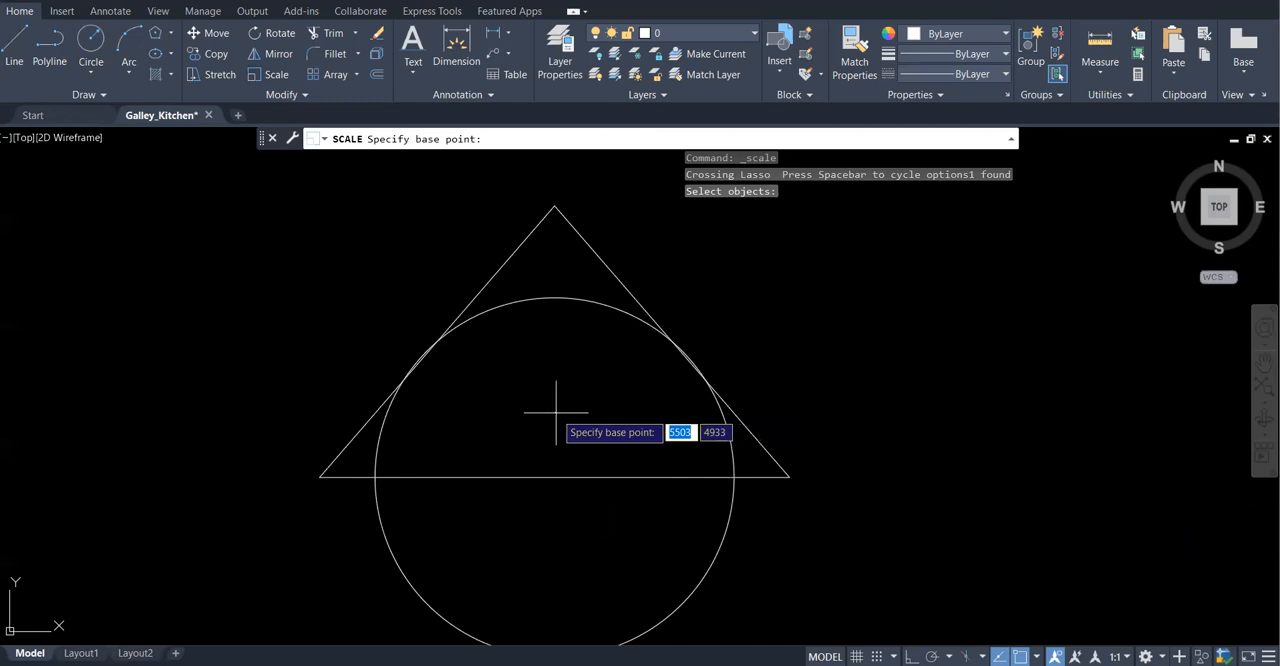
scroll(560, 417, "up", 4)
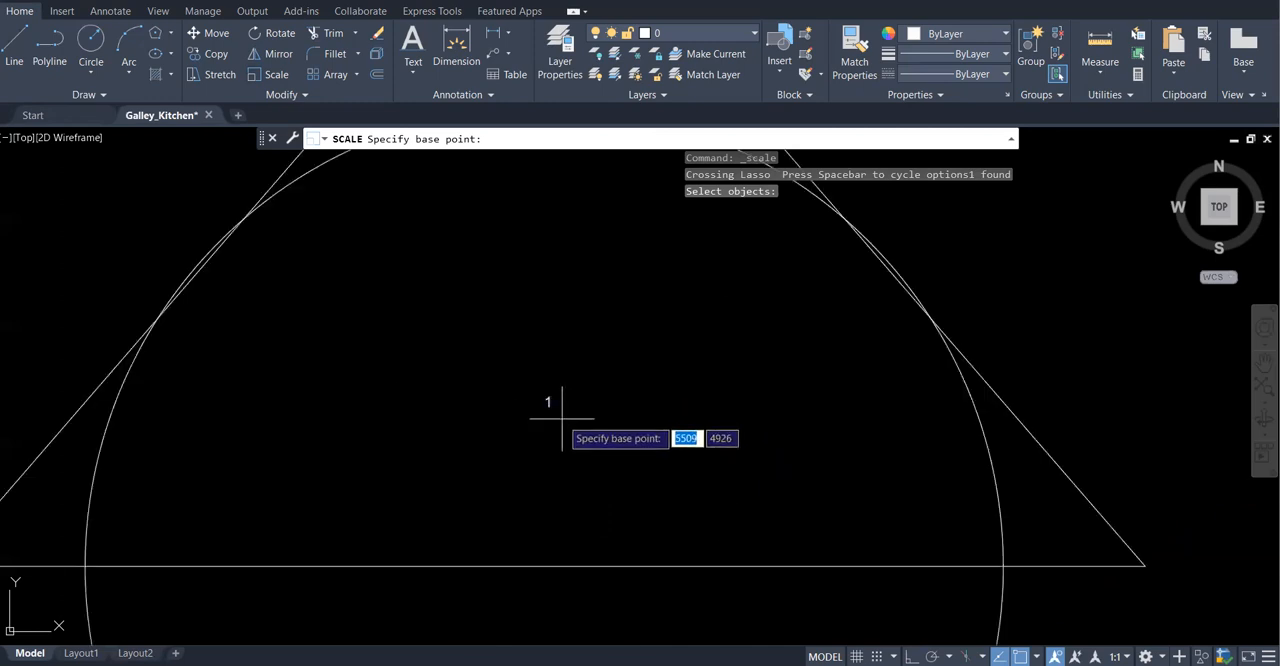
left_click(549, 401)
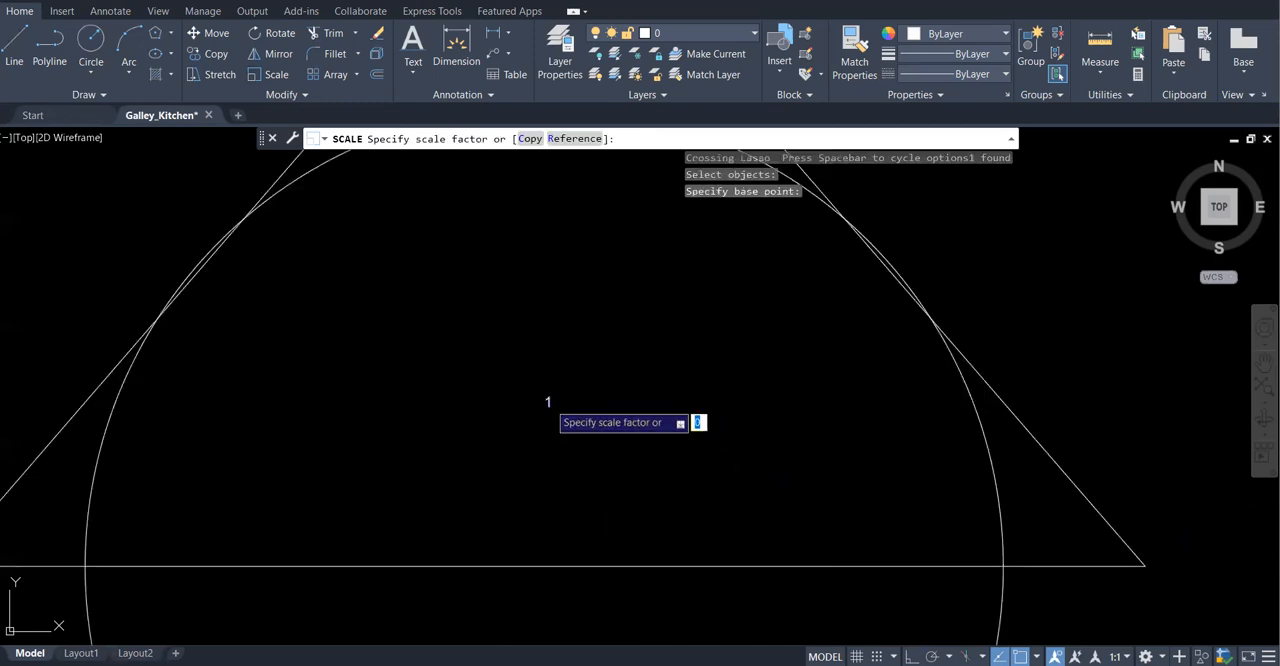
scroll(580, 357, "down", 4)
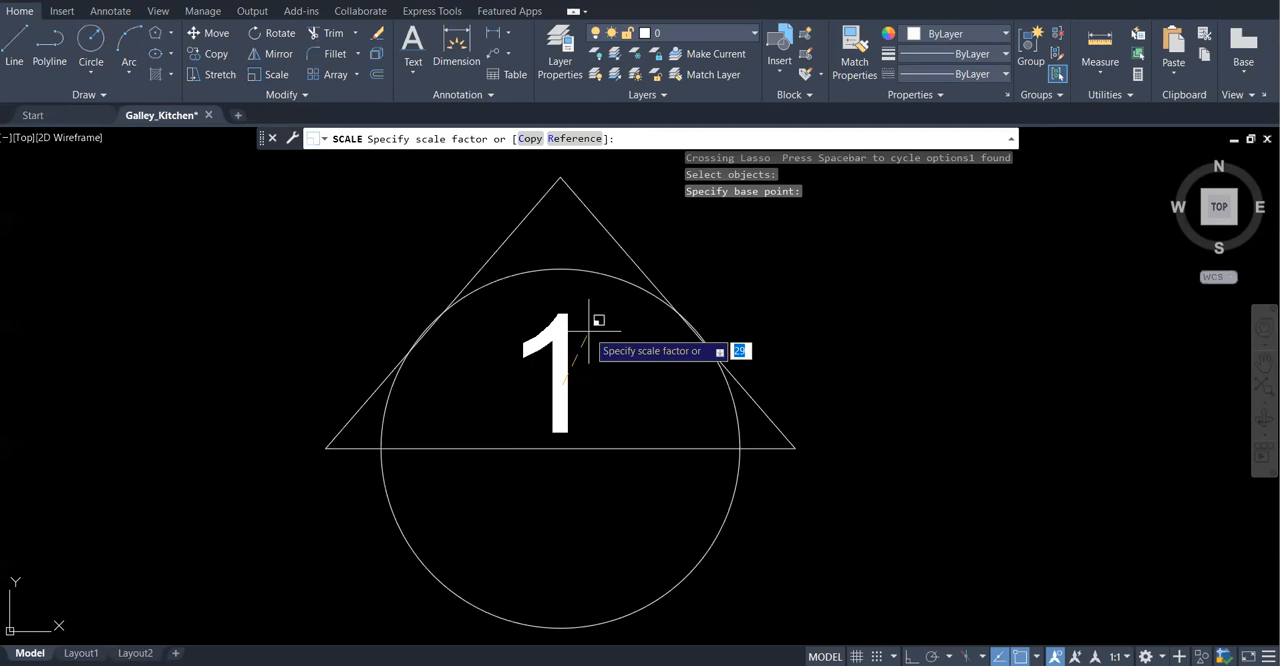
left_click(595, 332)
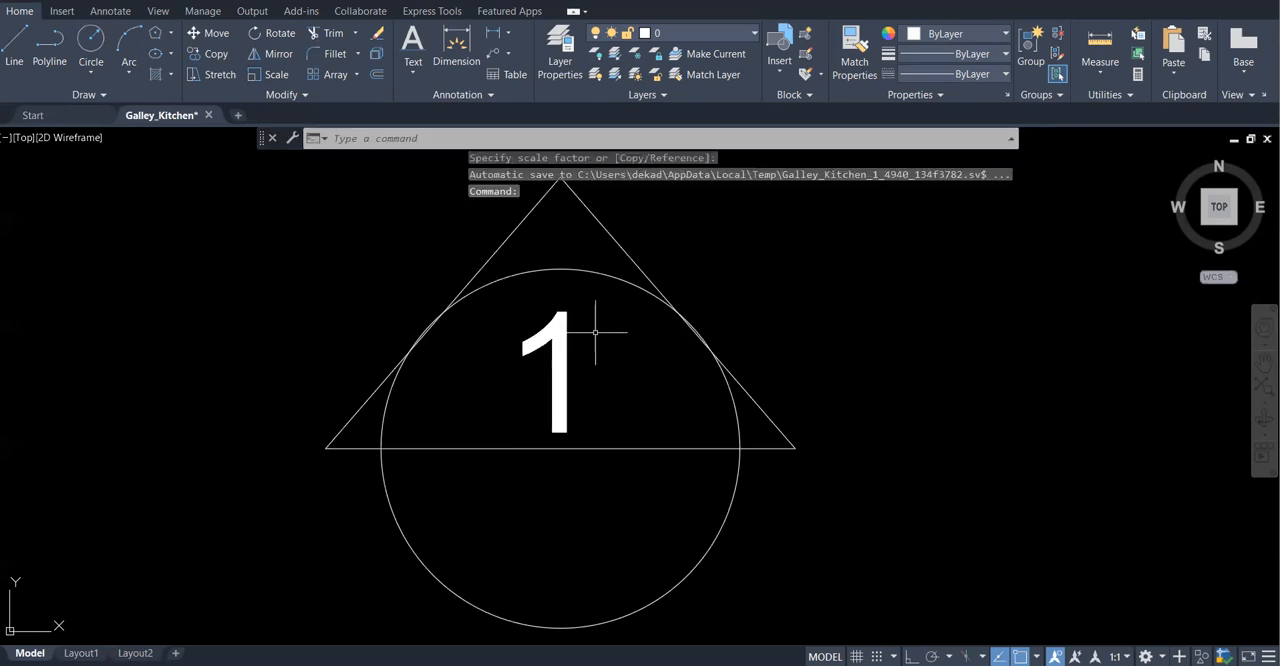
Copy the numeral "1" straight down about 161 units into the circle's lower half, with Ortho on
scroll(600, 390, "down", 2)
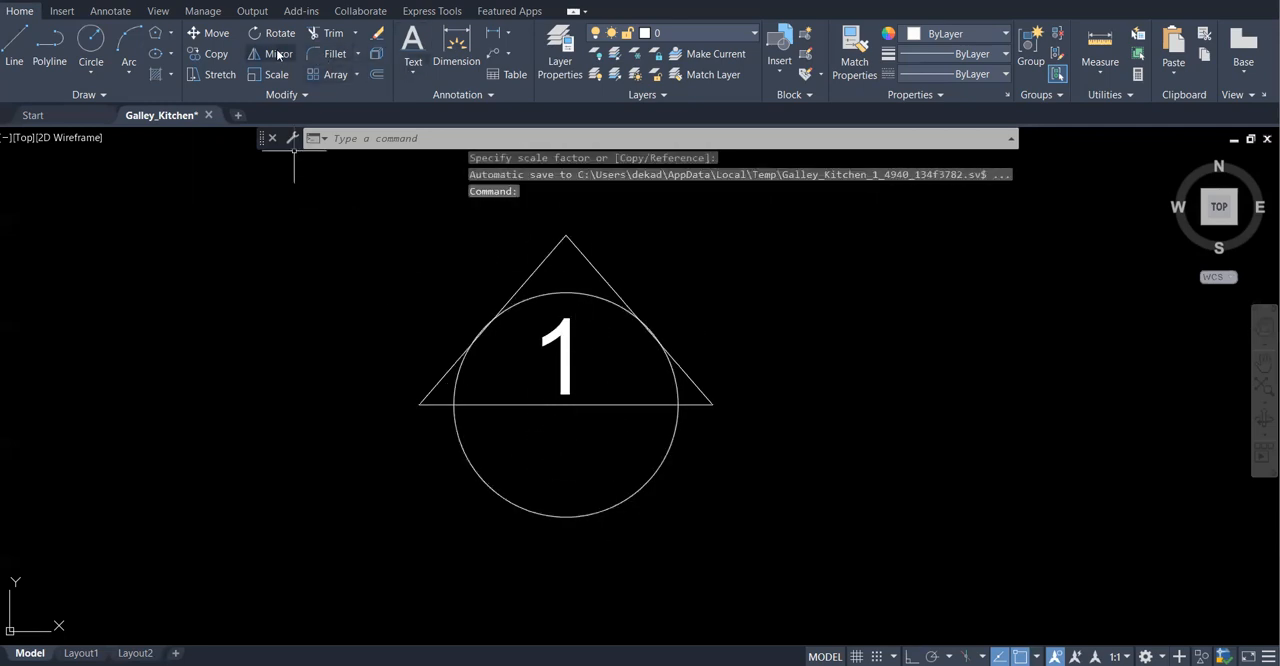
left_click(218, 54)
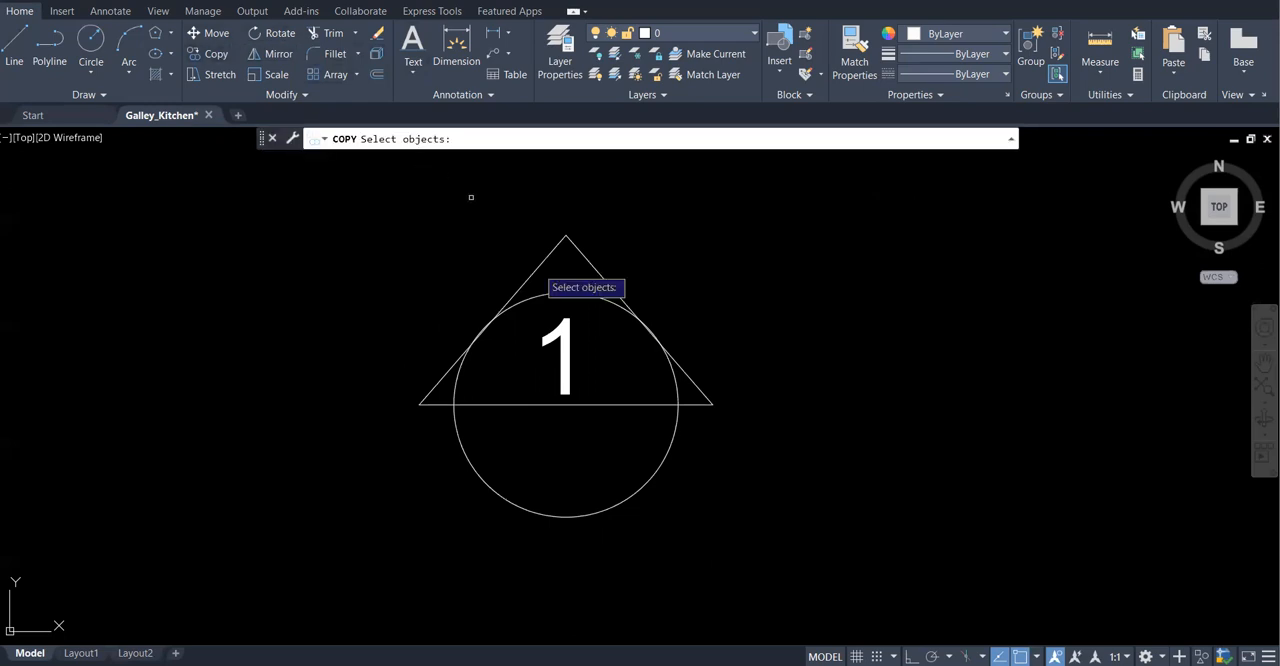
left_click(568, 322)
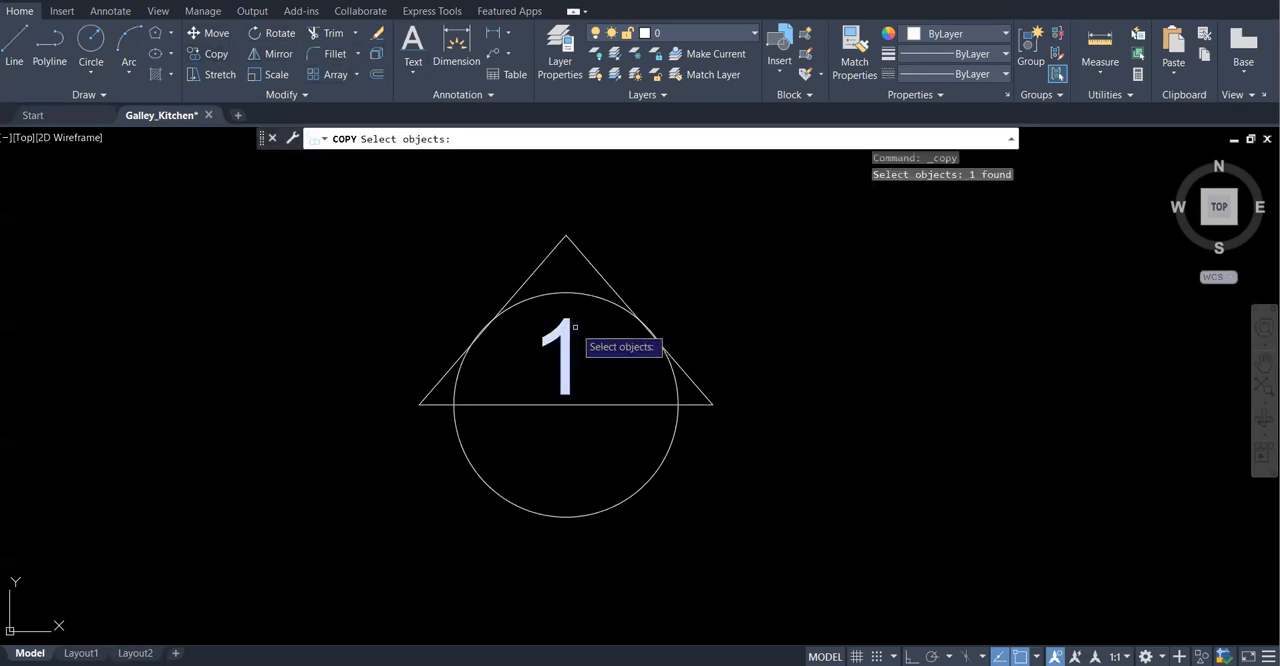
key("Return")
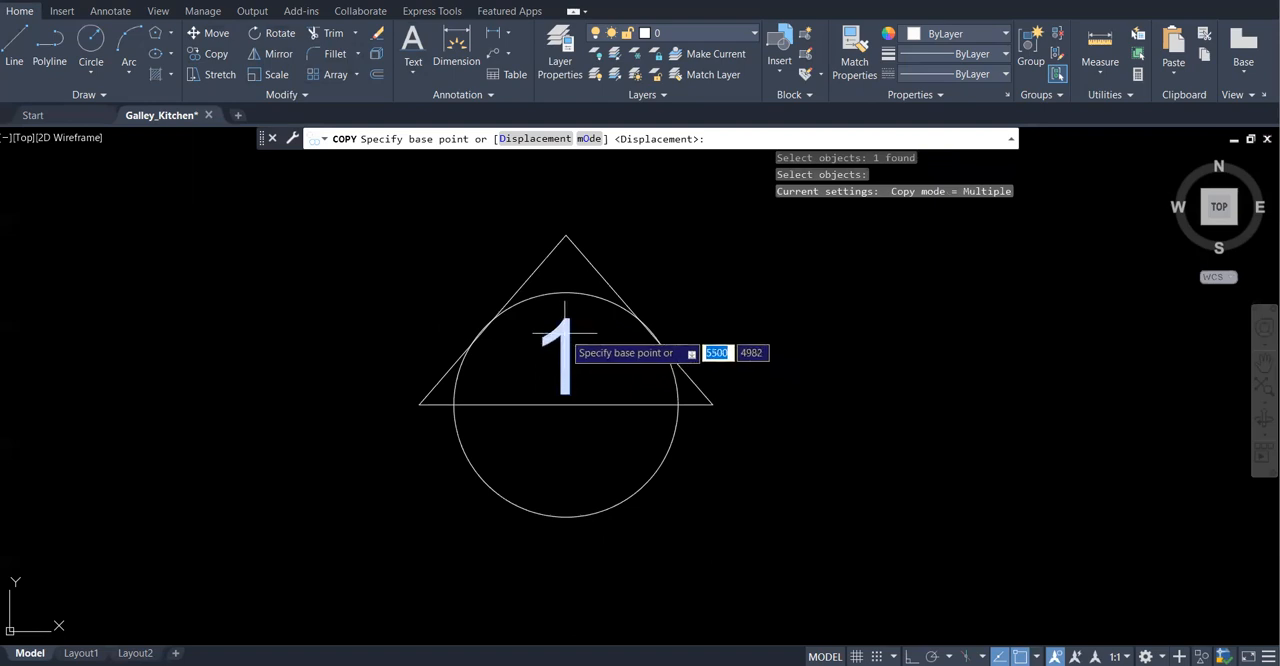
left_click(565, 332)
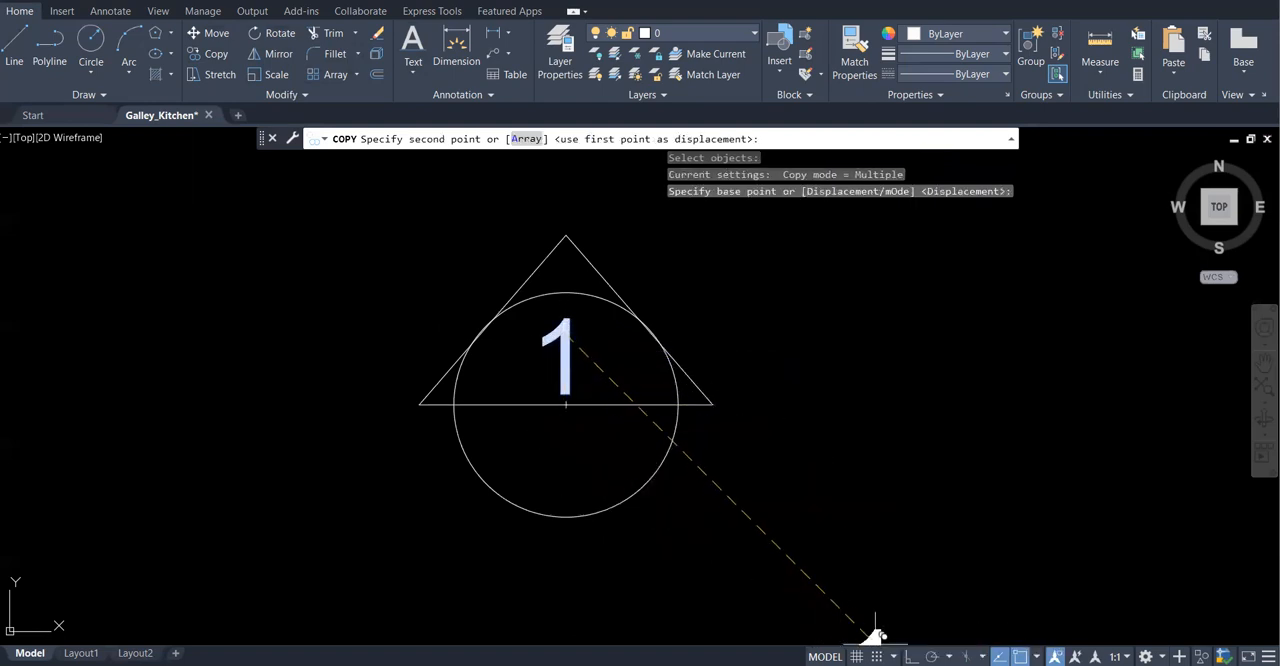
left_click(911, 656)
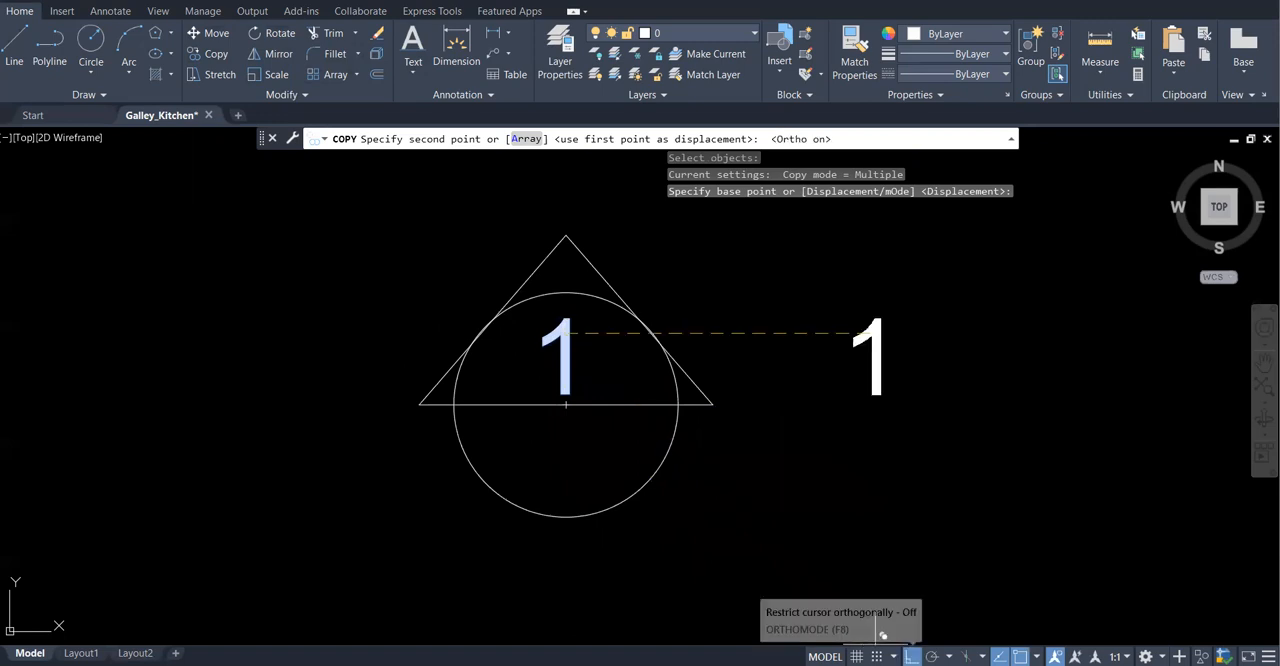
left_click(609, 435)
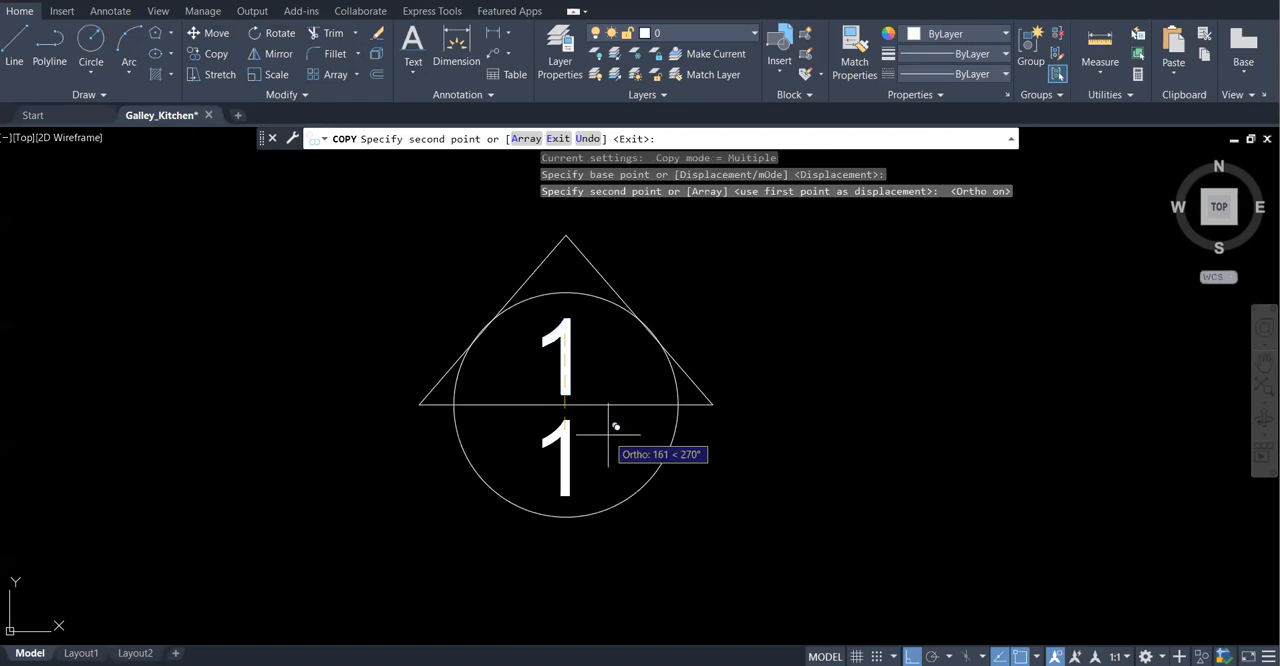
right_click(713, 433)
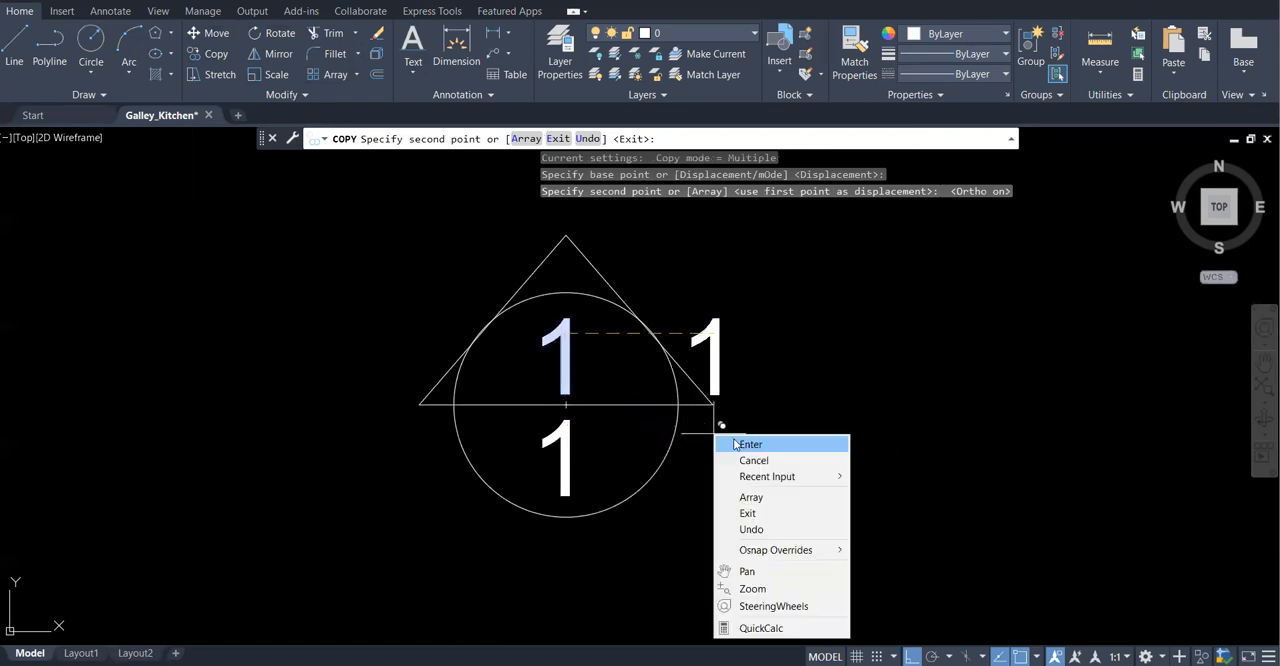
left_click(745, 443)
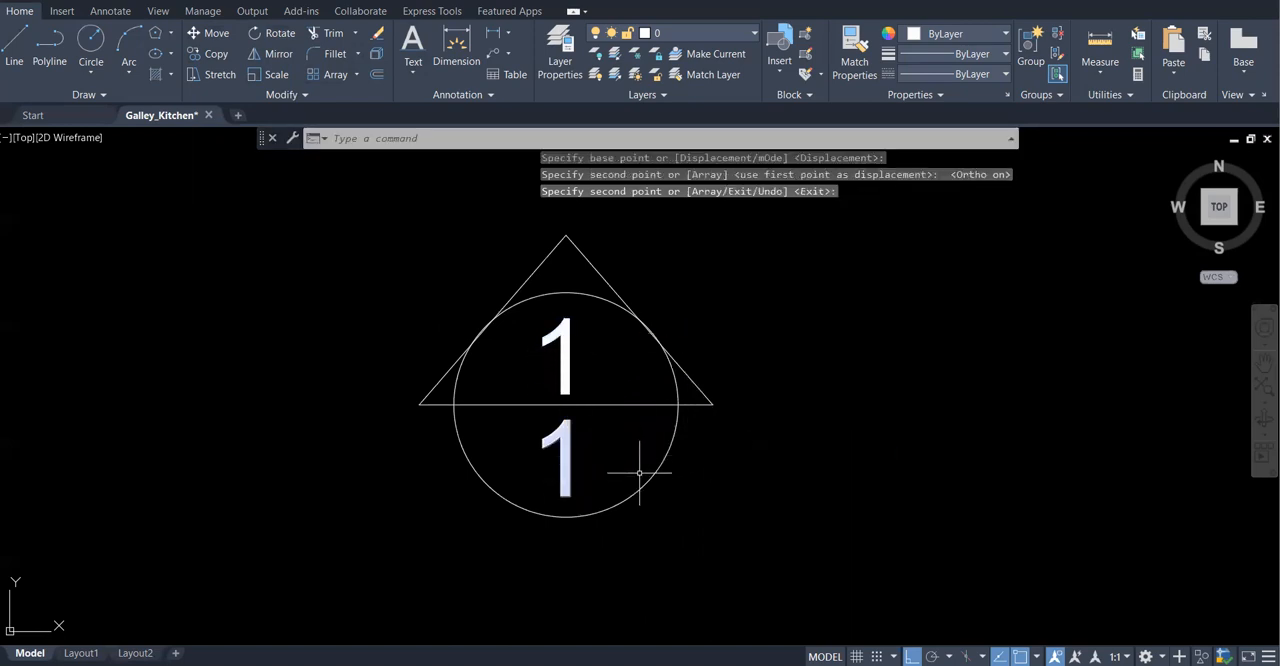
Change the copied numeral in the circle's lower half to "2" and finish text editing
double_click(566, 464)
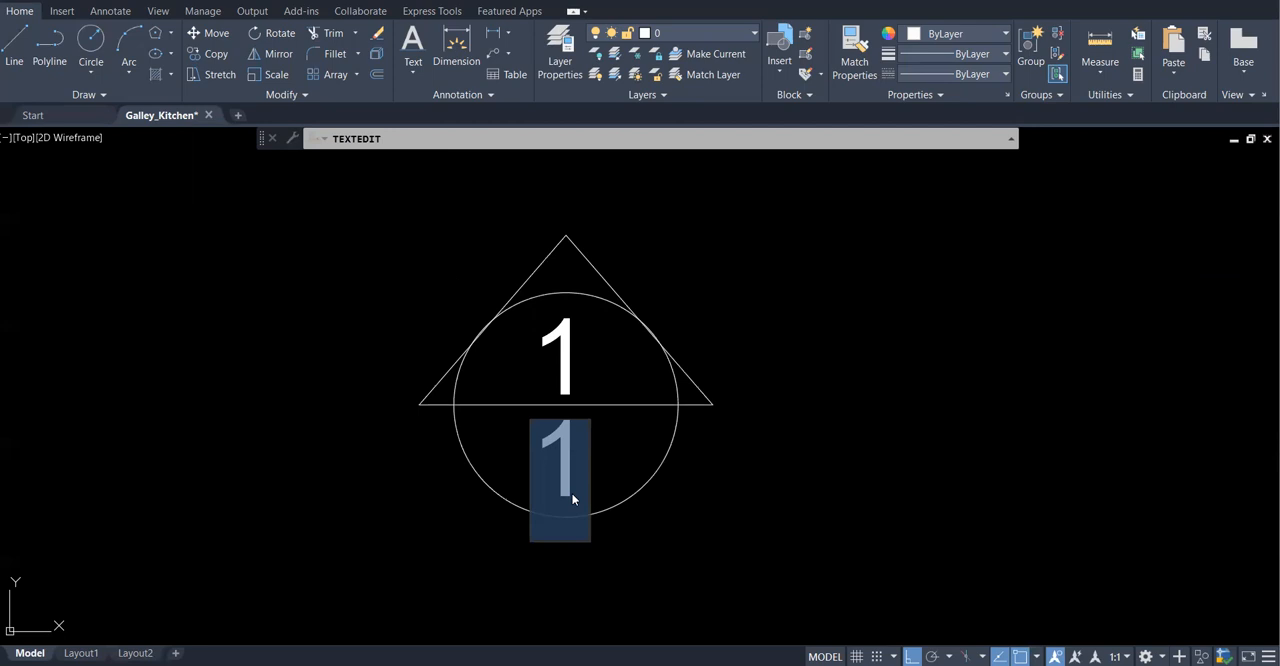
type("2")
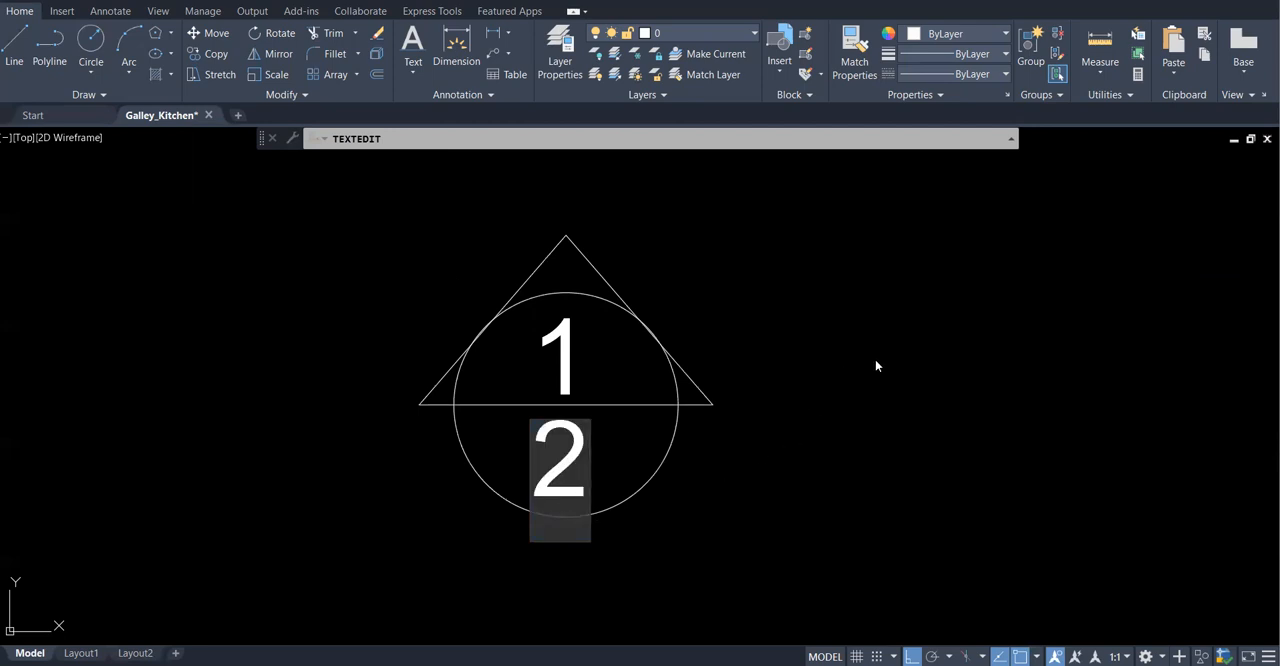
left_click(876, 362)
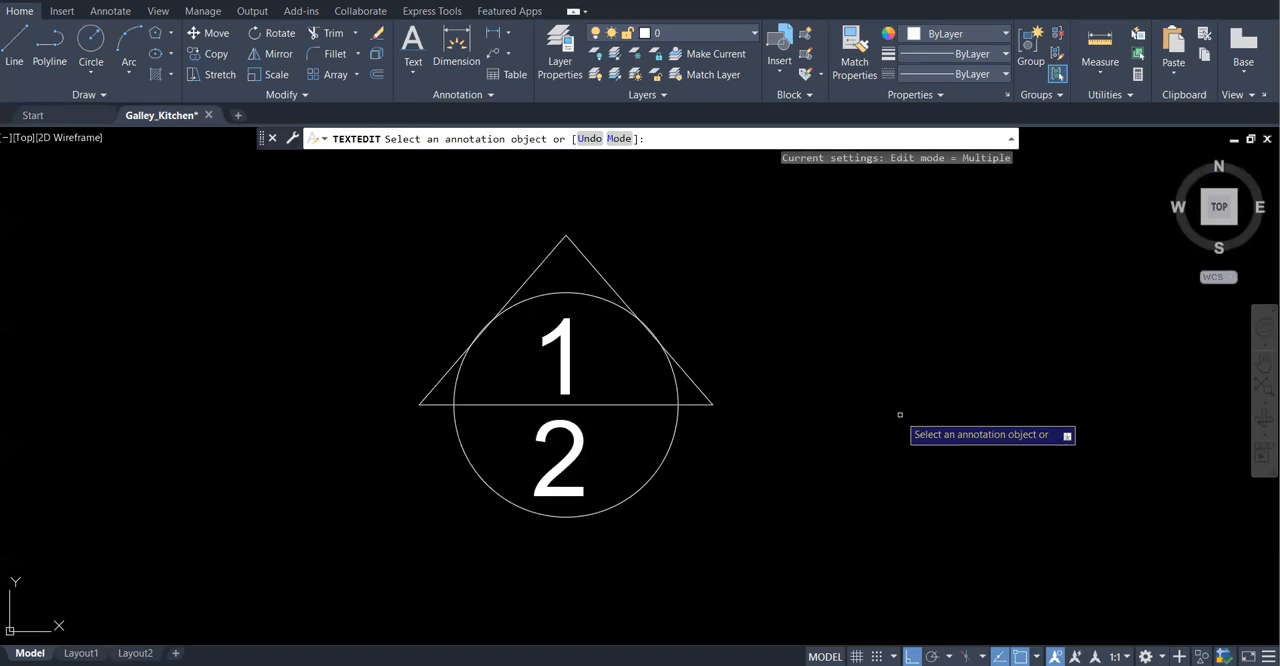
key("Escape")
Move the whole marker by its base midpoint, with Ortho off, to about 1570 units directly below the midpoint of the window above the sink
scroll(890, 410, "down", 3)
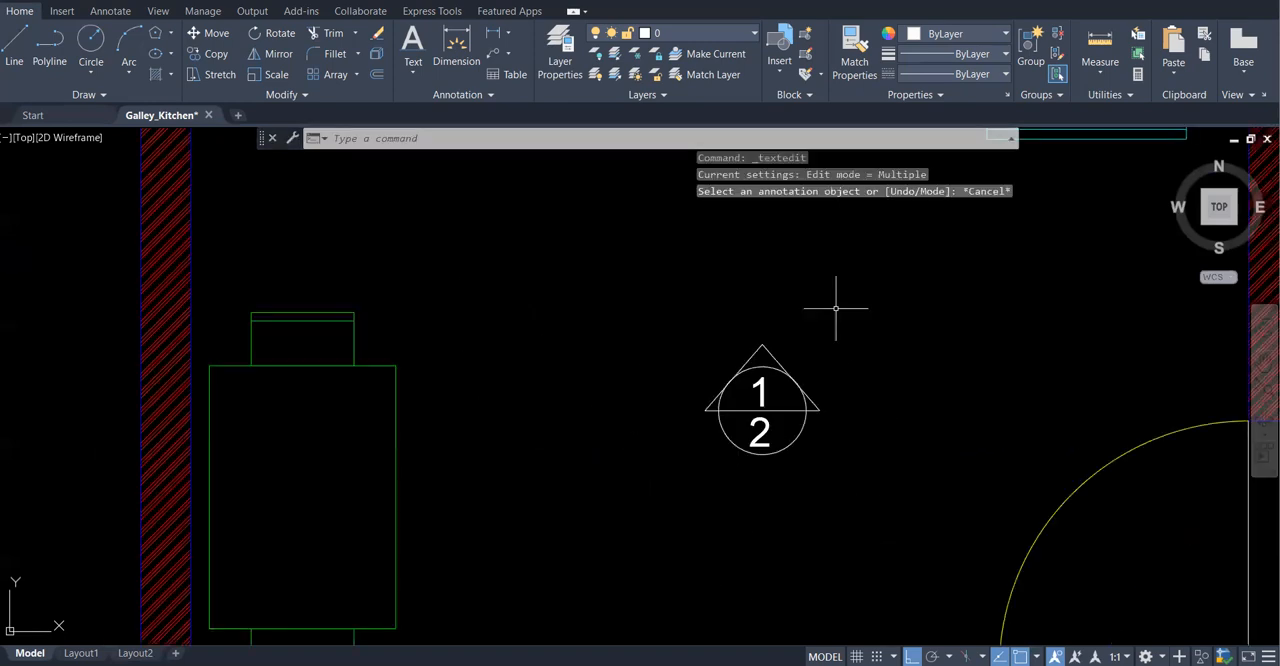
scroll(463, 449, "down", 2)
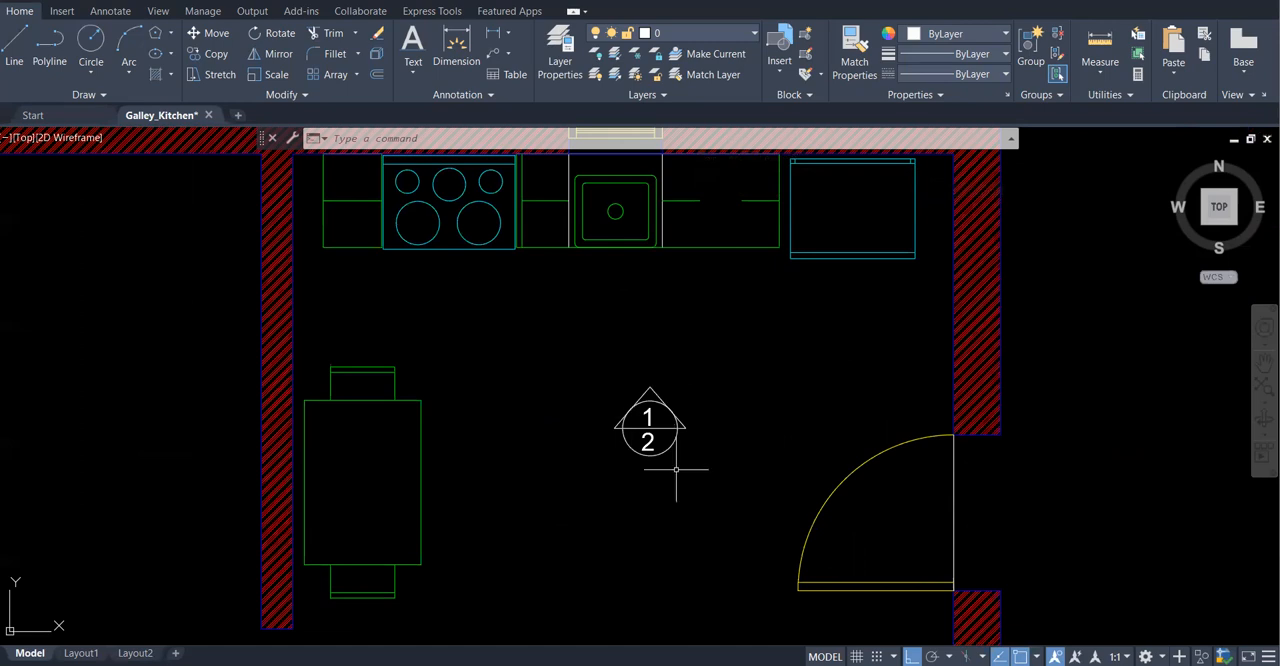
left_click(209, 33)
left_click(687, 354)
mouse_move(675, 366)
left_mouse_down()
mouse_move(586, 480)
mouse_move(737, 371)
mouse_move(705, 400)
left_mouse_up()
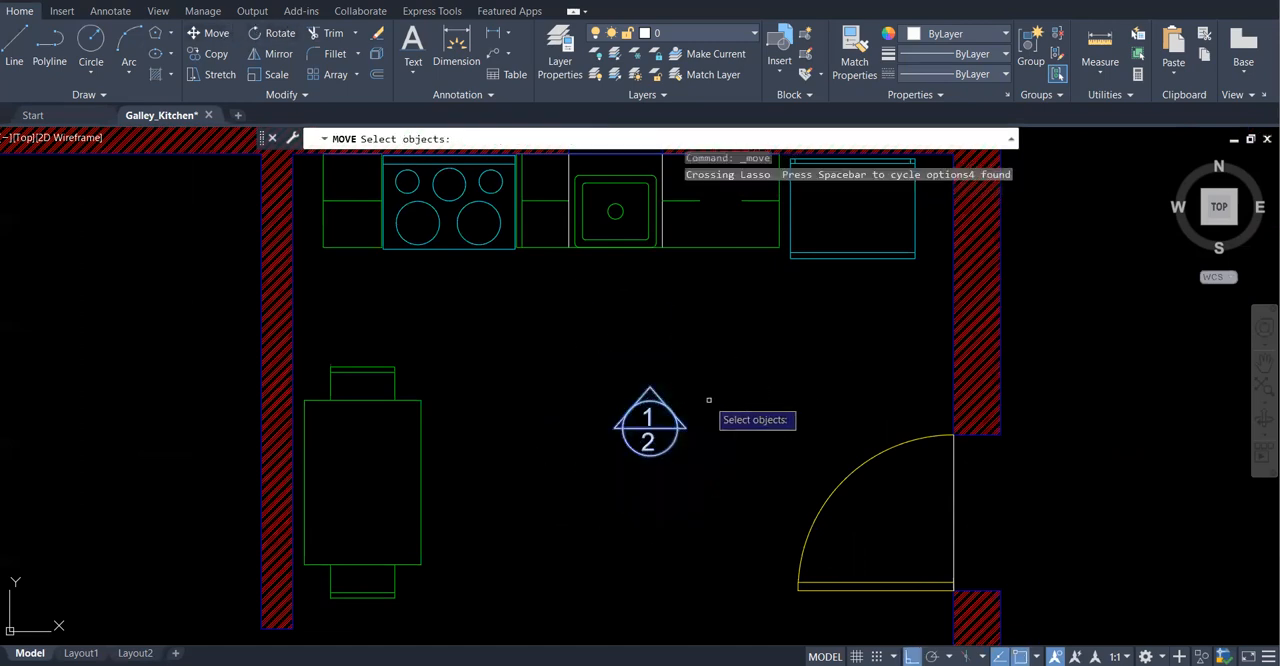
key("Return")
scroll(708, 400, "up", 2)
scroll(684, 401, "up", 2)
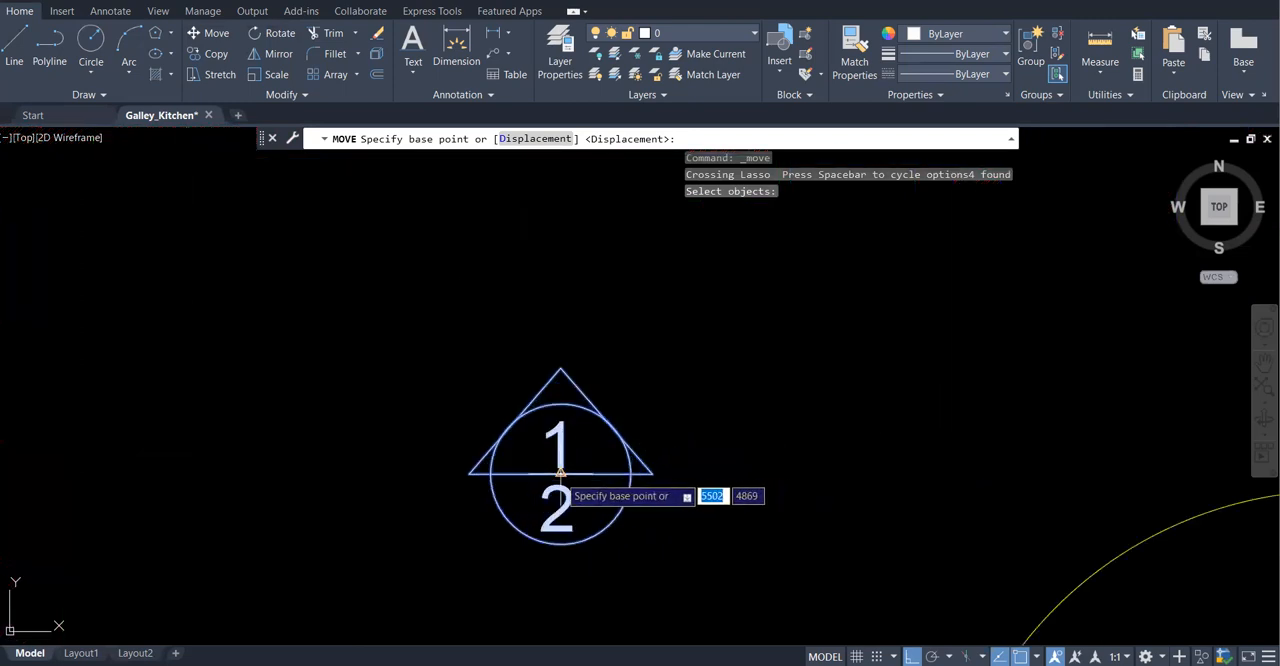
left_click(560, 474)
scroll(560, 474, "down", 2)
scroll(572, 462, "down", 2)
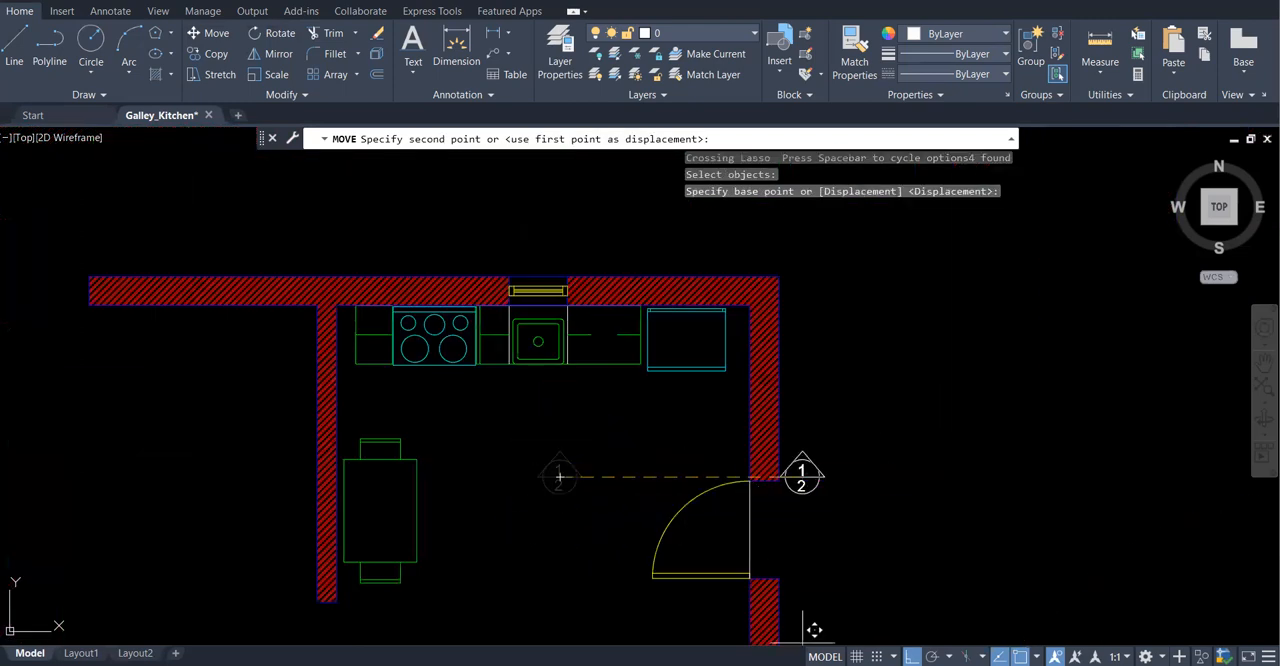
left_click(911, 656)
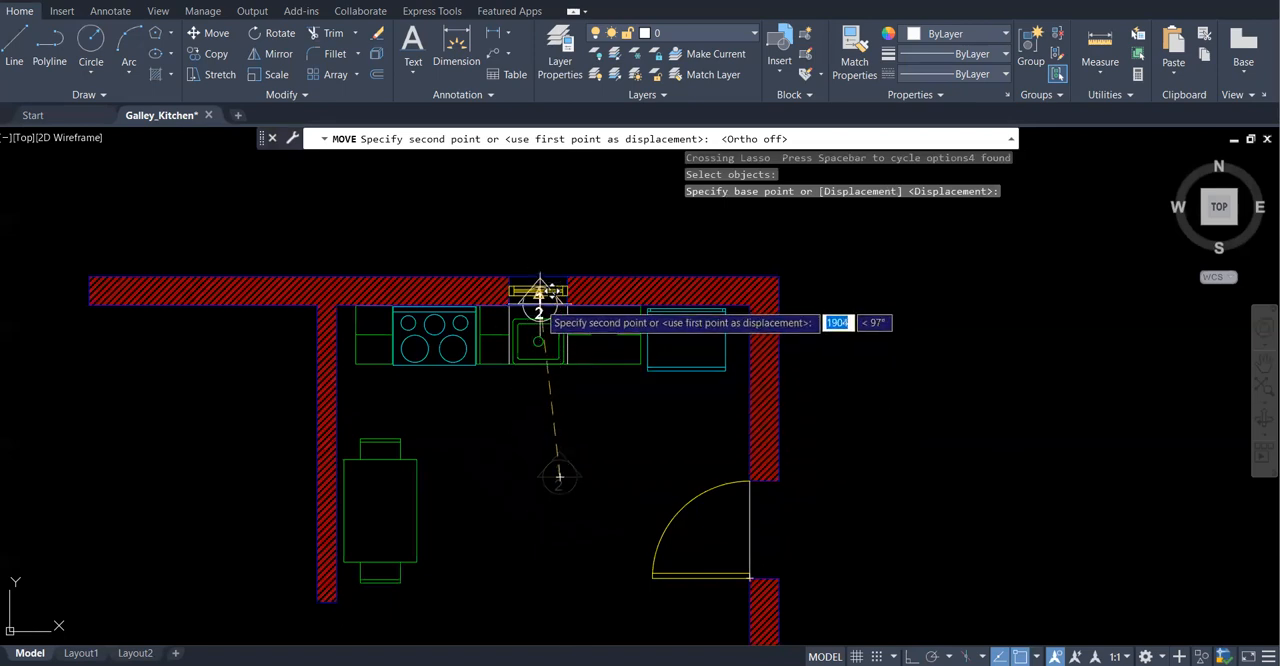
scroll(535, 296, "up", 4)
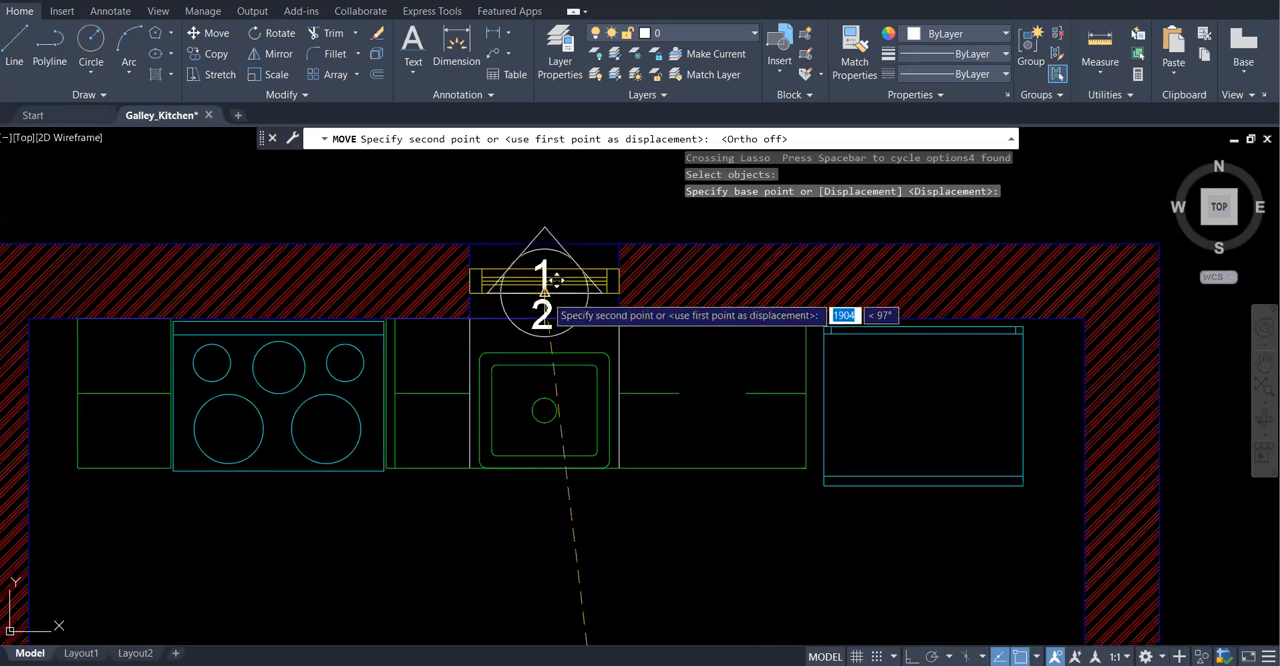
scroll(556, 280, "down", 2)
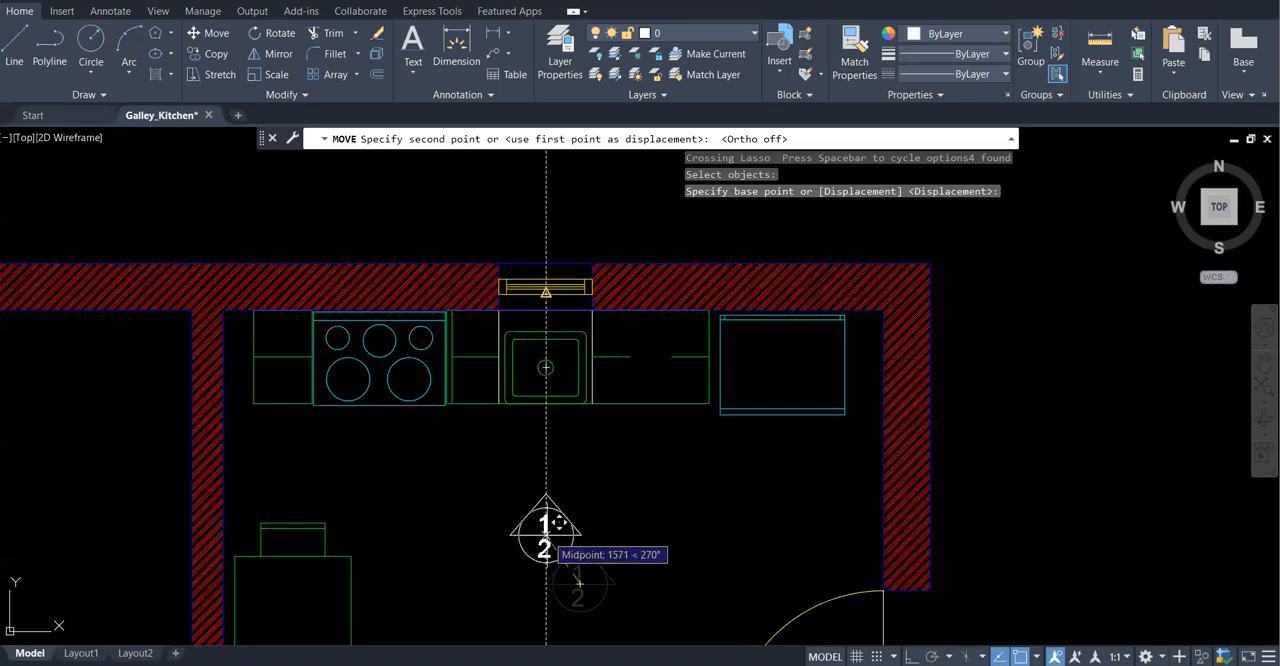
left_click(566, 526)
scroll(604, 427, "down", 2)
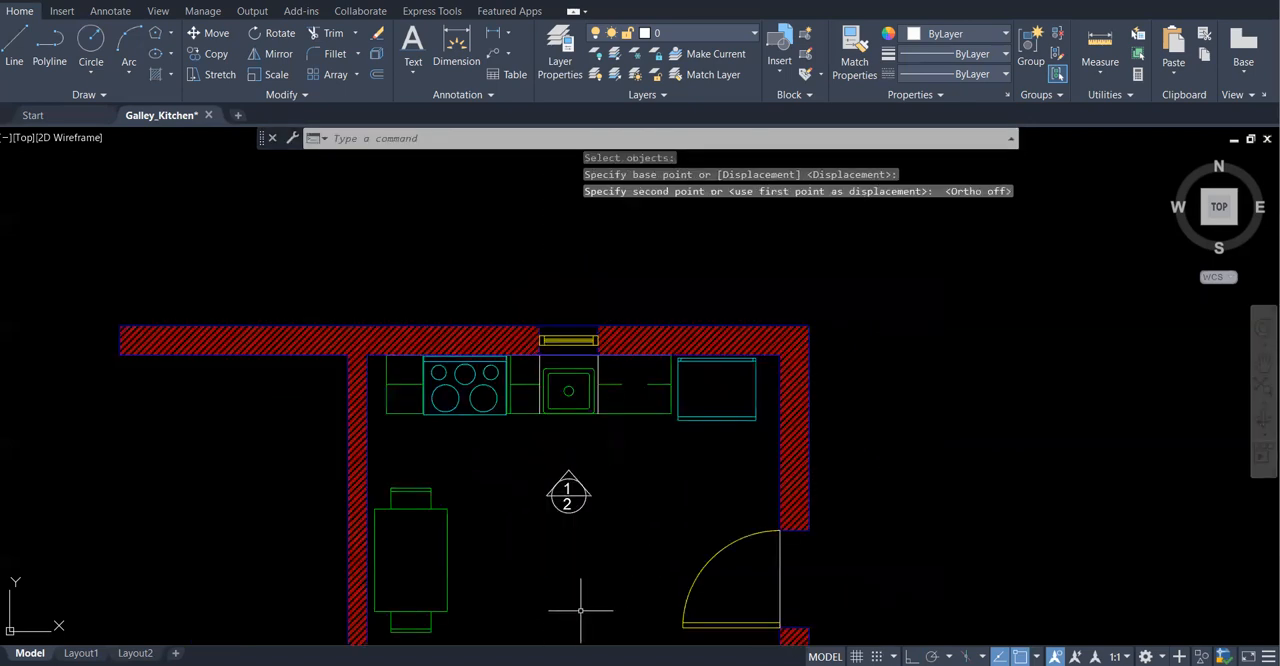
scroll(572, 485, "down", 4)
scroll(555, 545, "up", 4)
scroll(595, 331, "up", 2)
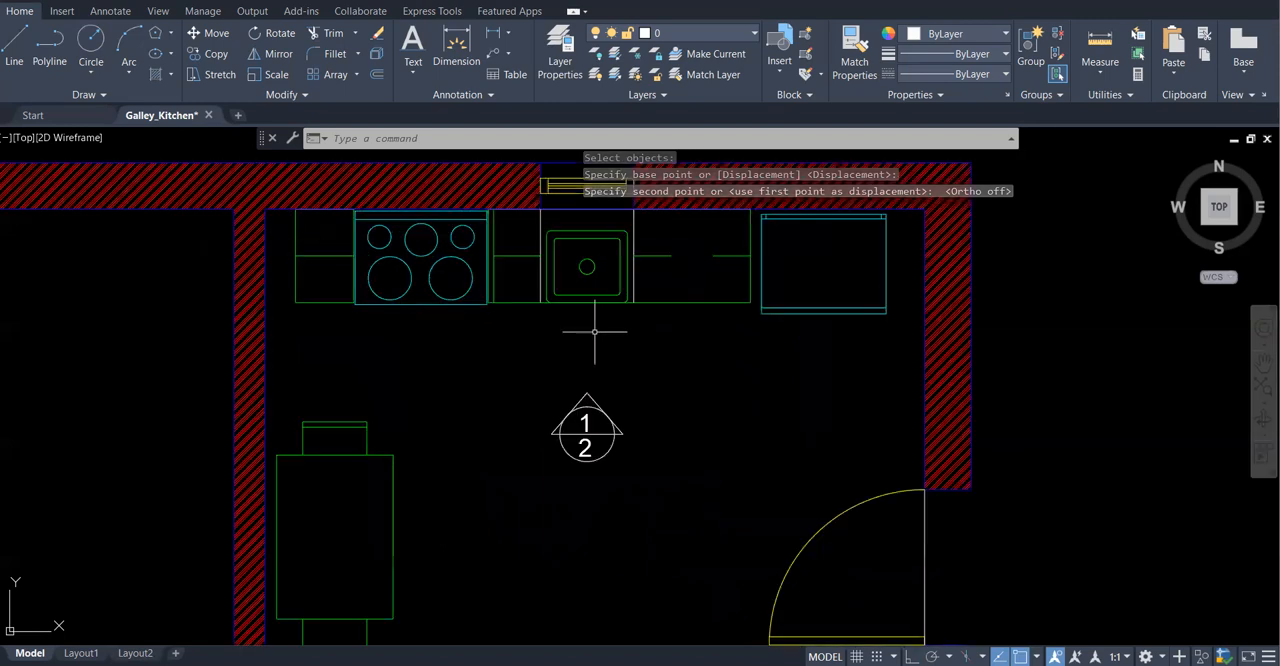
scroll(595, 331, "up", 2)
scroll(605, 425, "down", 2)
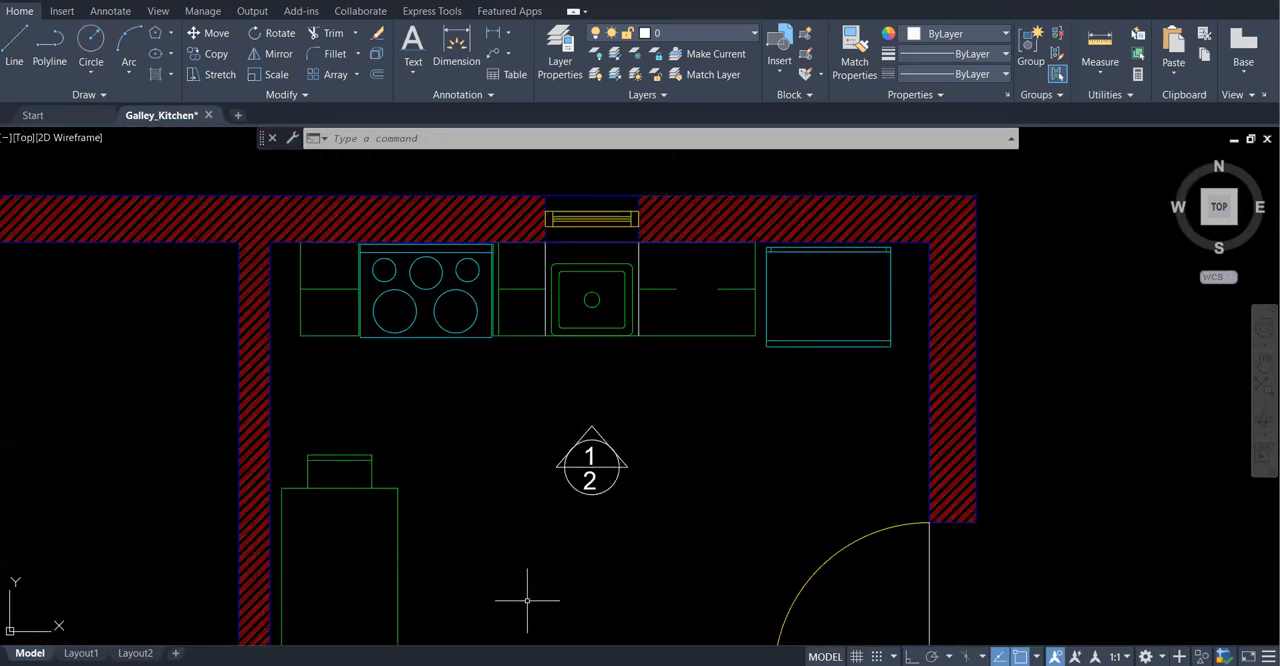
scroll(484, 470, "down", 2)
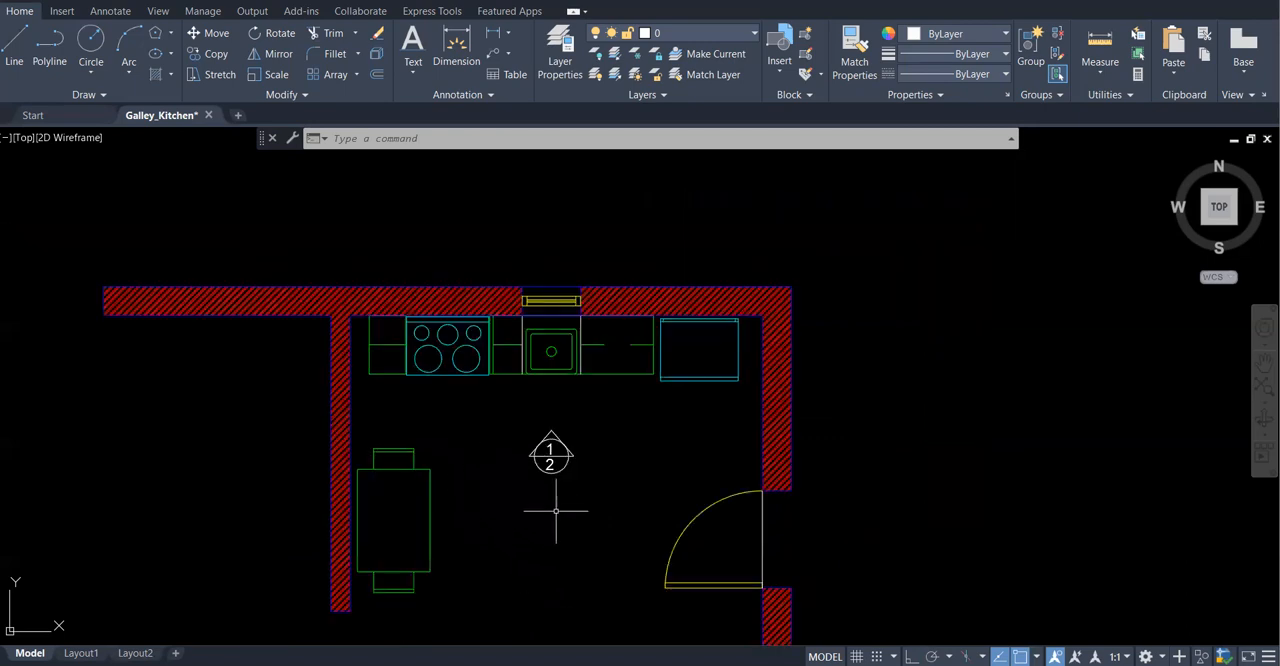
Rotate a copy of the marker 90° about a point below it, with Ortho on, so the copy points toward the dining table
scroll(560, 464, "up", 2)
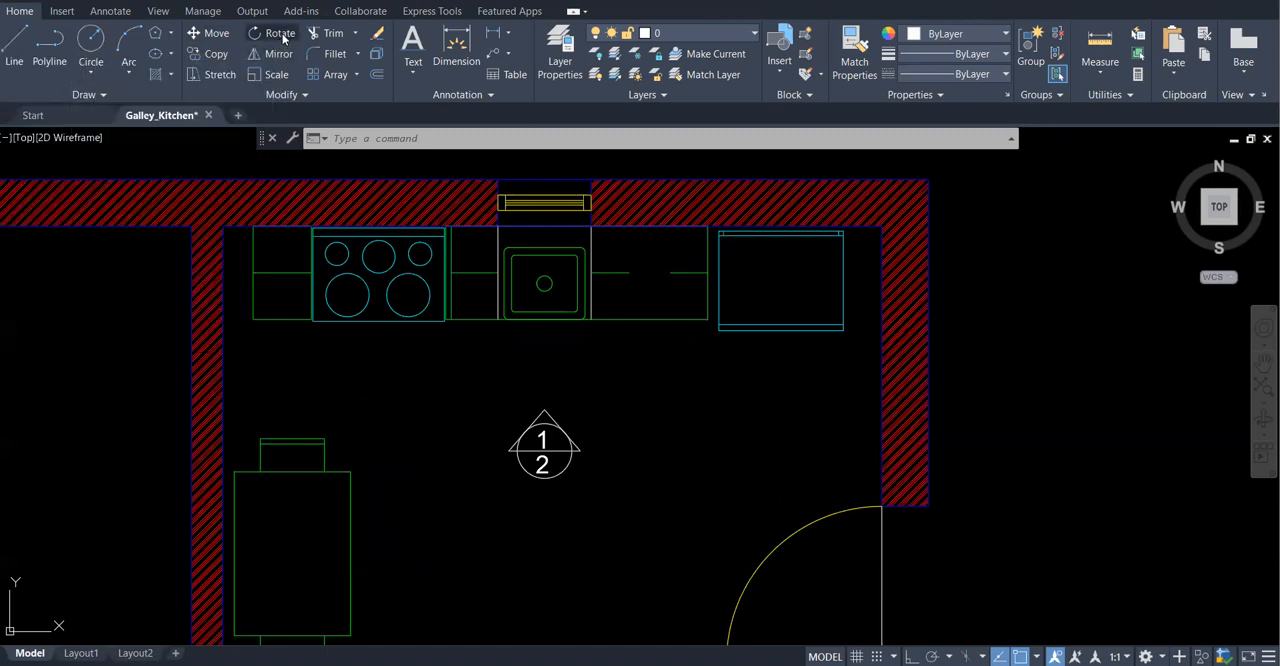
left_click(288, 42)
mouse_move(586, 400)
left_mouse_down()
mouse_move(526, 371)
mouse_move(508, 514)
mouse_move(657, 420)
left_mouse_up()
key("Return")
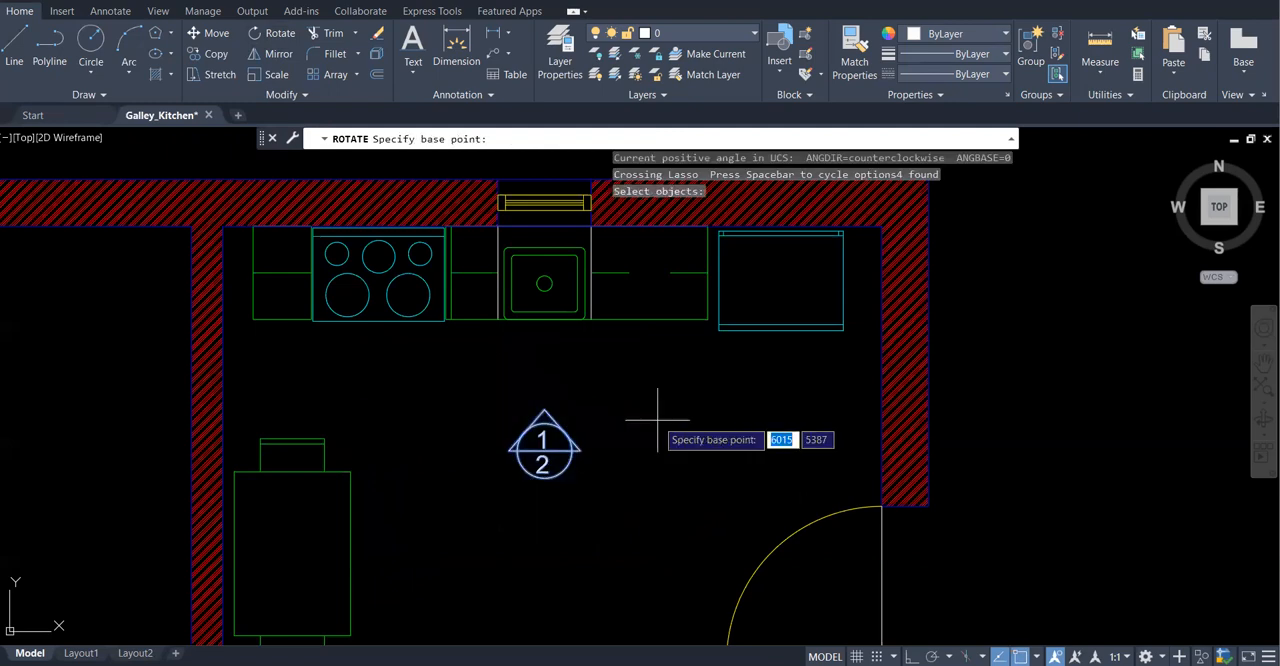
scroll(600, 430, "up", 4)
scroll(597, 432, "down", 2)
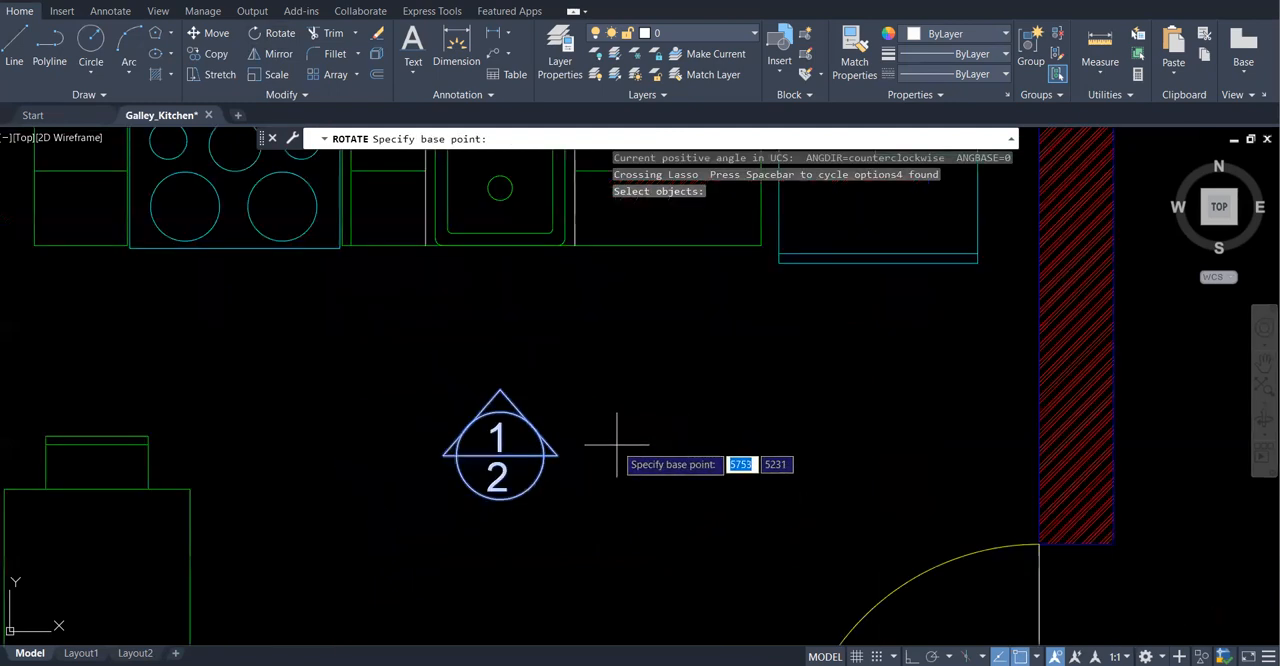
scroll(576, 411, "down", 2)
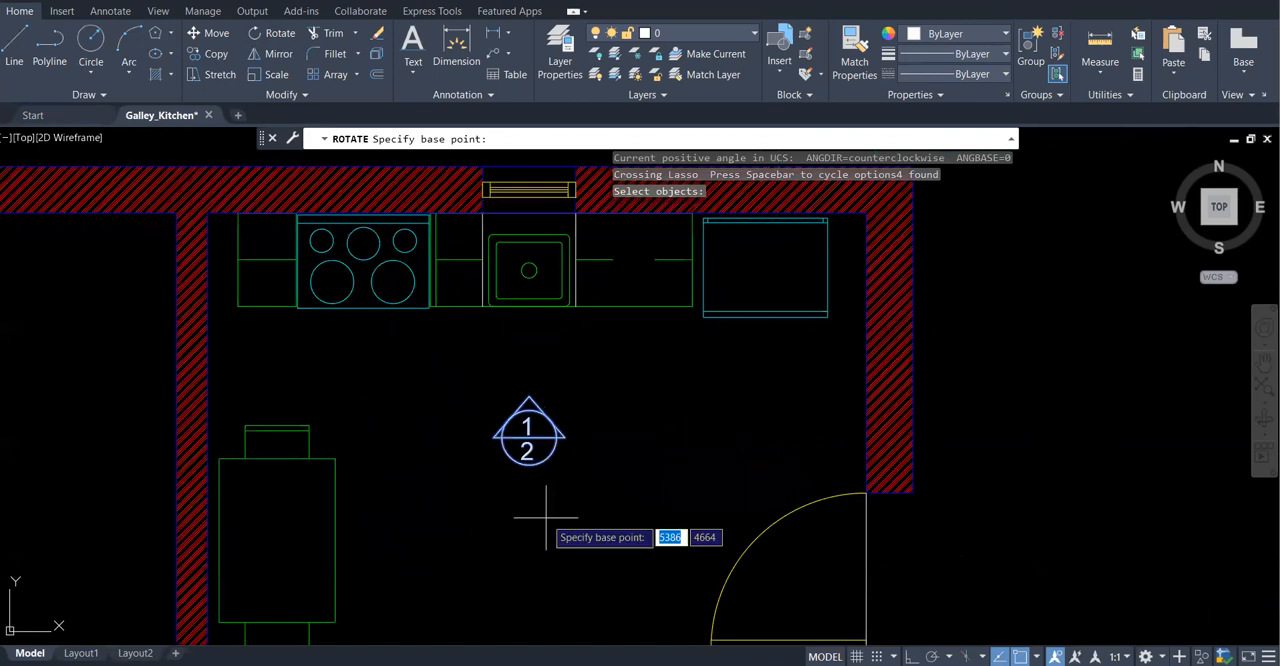
scroll(546, 517, "up", 2)
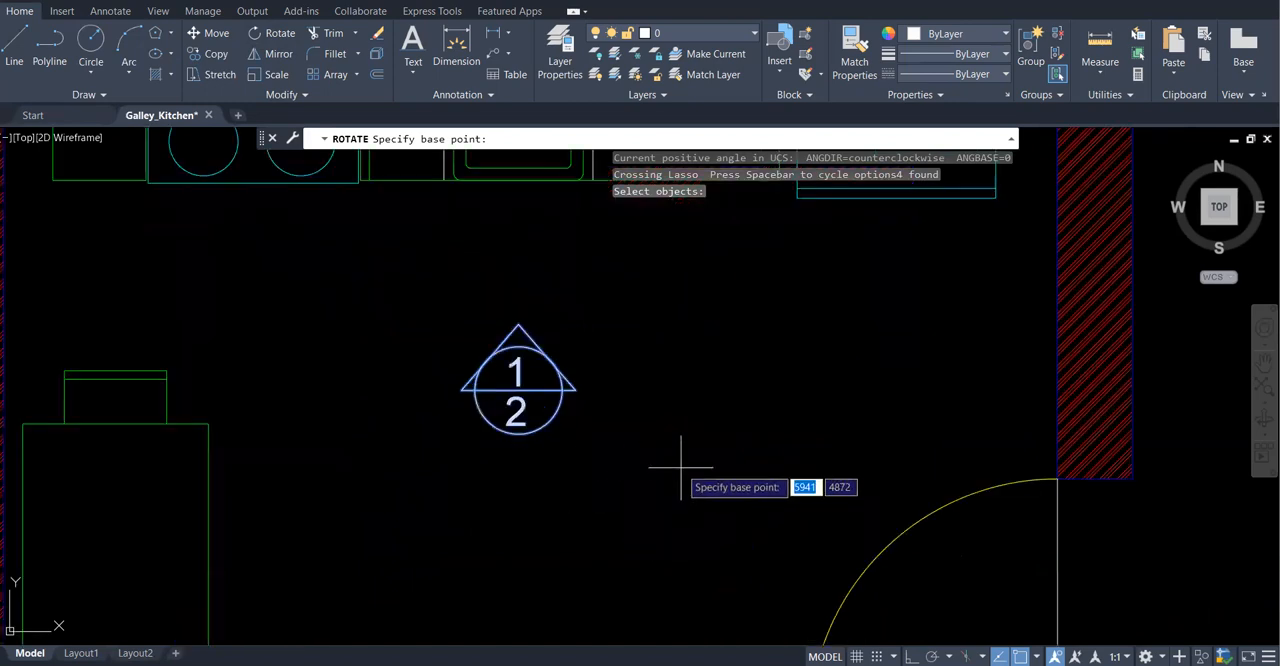
left_click(511, 541)
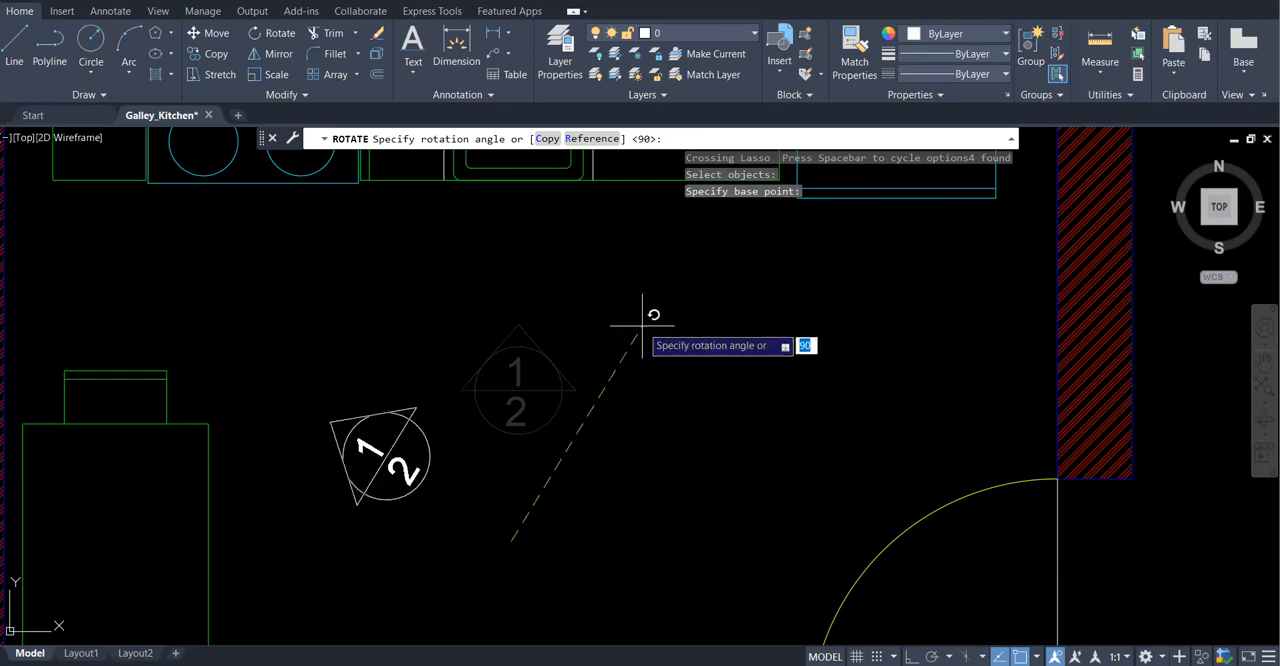
left_click(548, 140)
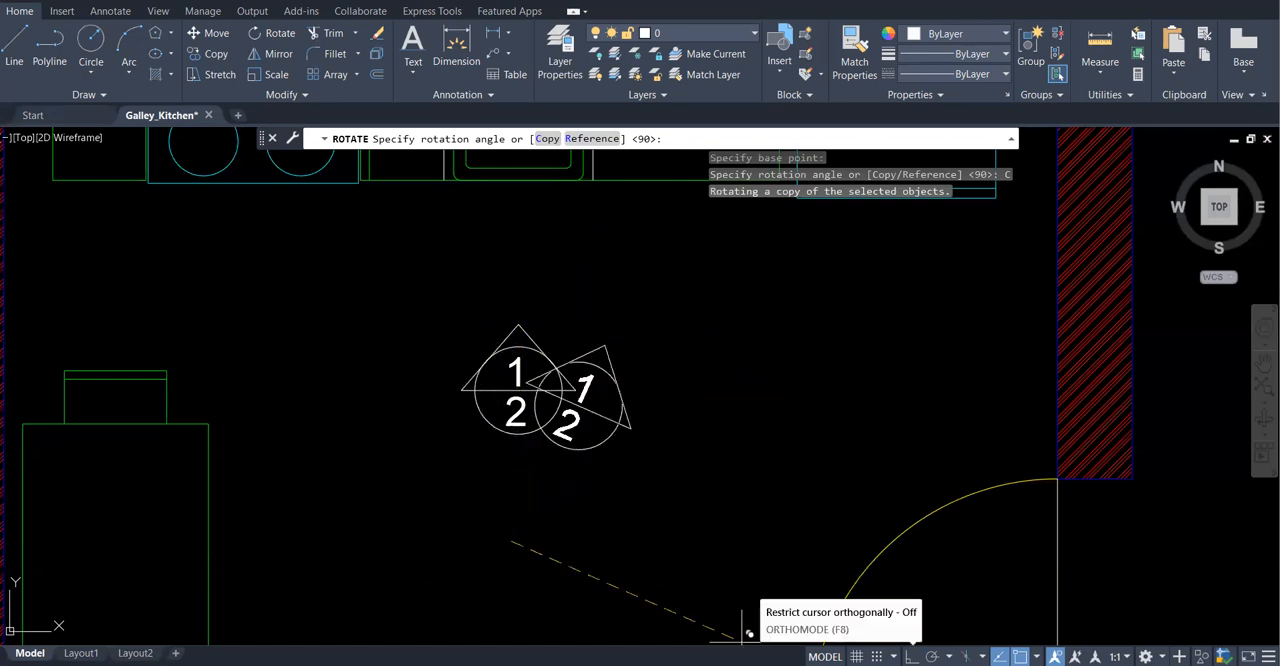
left_click(912, 656)
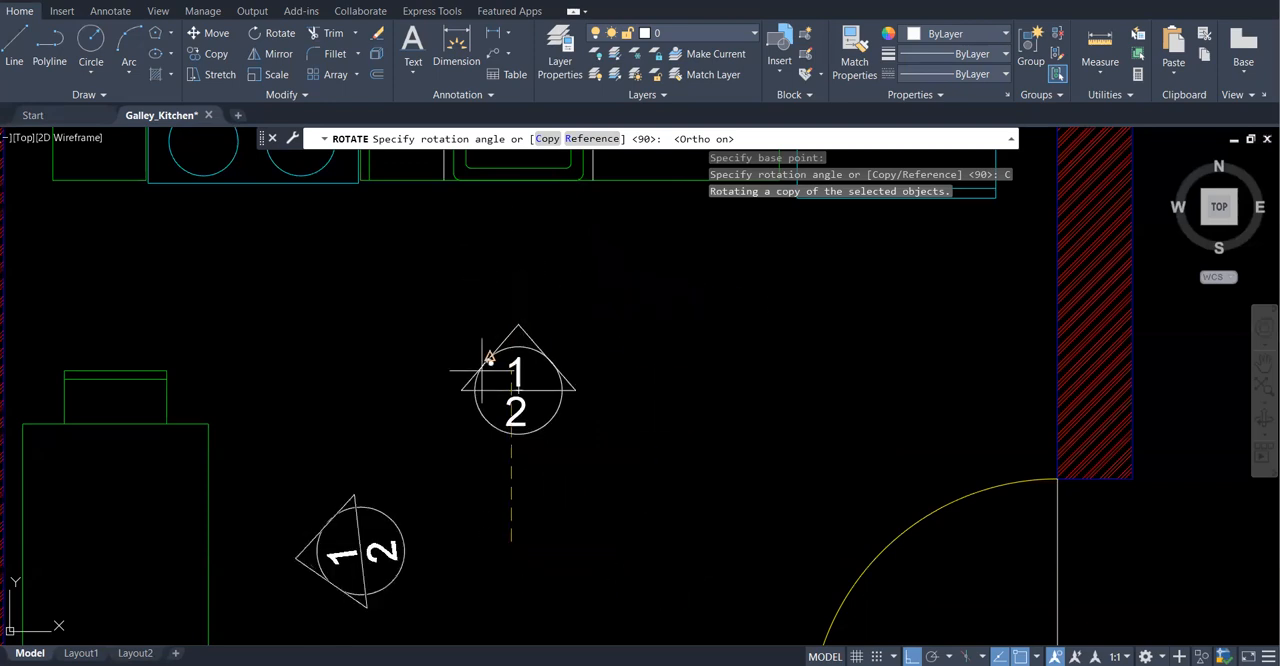
left_click(515, 240)
Change the numeral "1" in the rotated marker beside the dining table to "2" and finish text editing
scroll(575, 300, "down", 5)
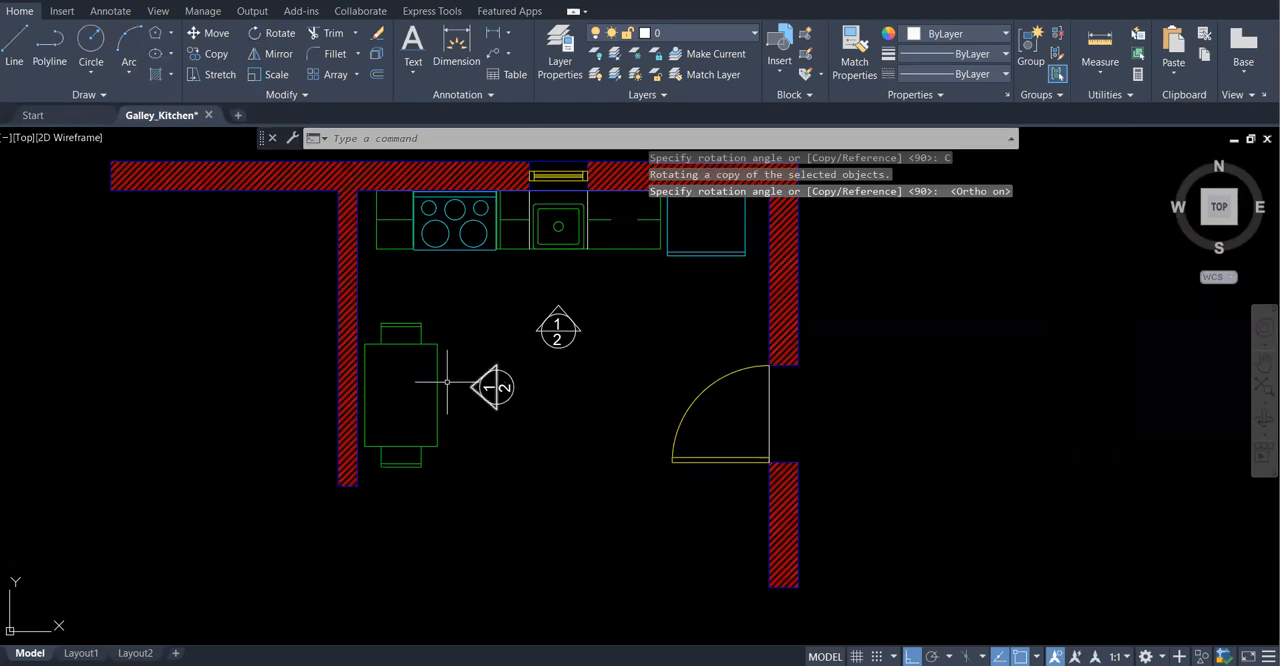
scroll(478, 380, "up", 2)
scroll(478, 378, "up", 2)
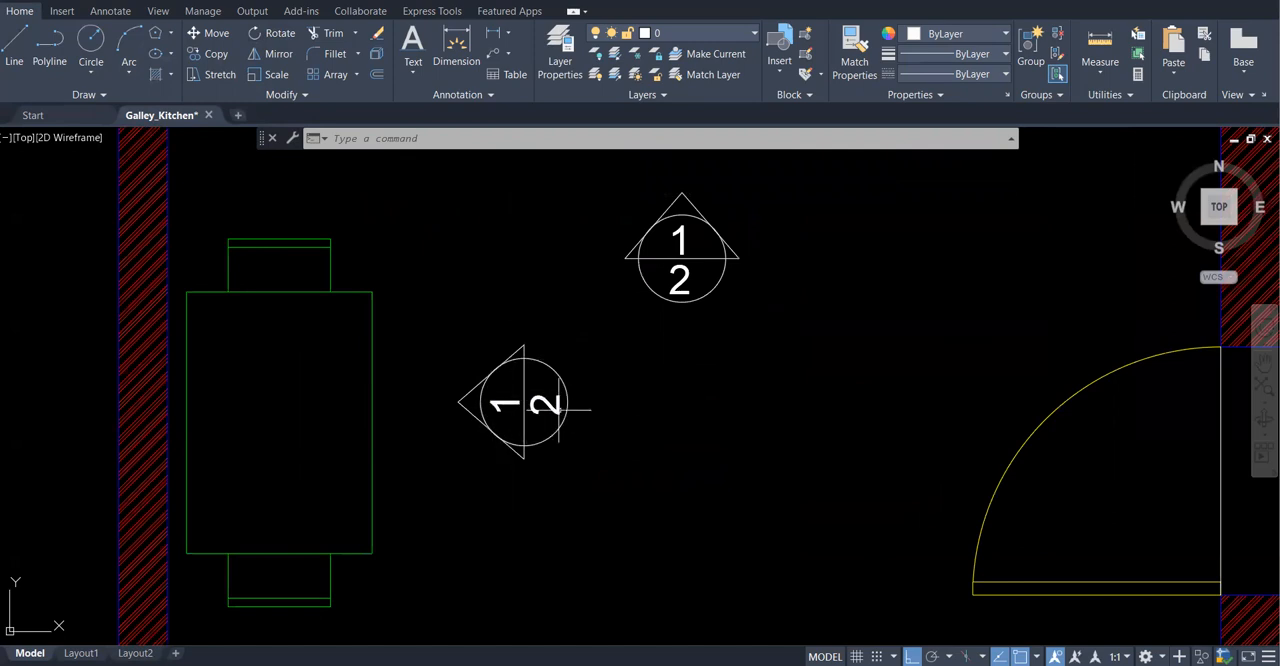
double_click(503, 404)
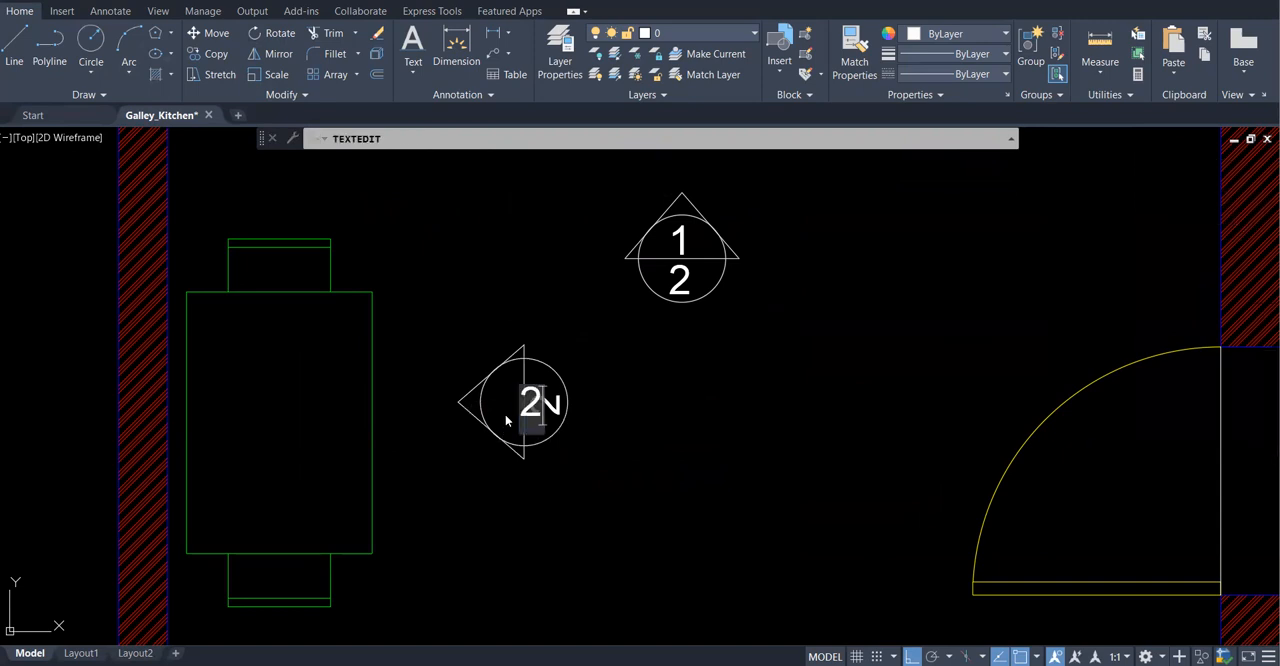
left_click(701, 450)
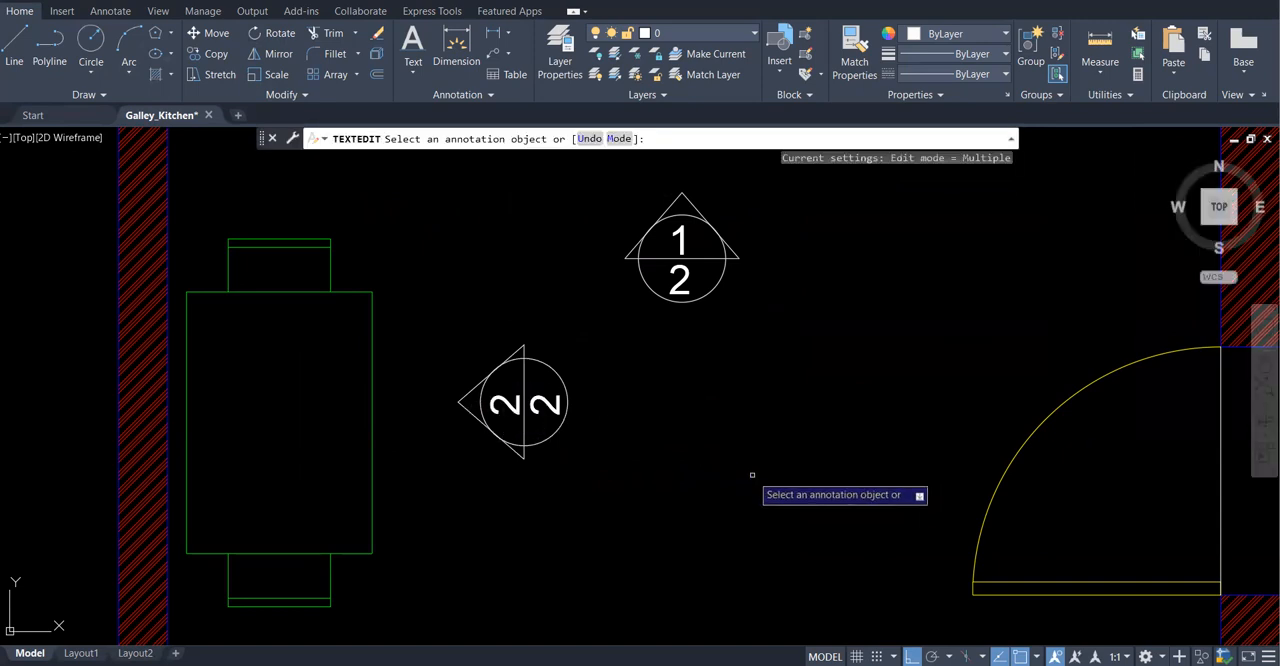
right_click(720, 419)
left_click(737, 429)
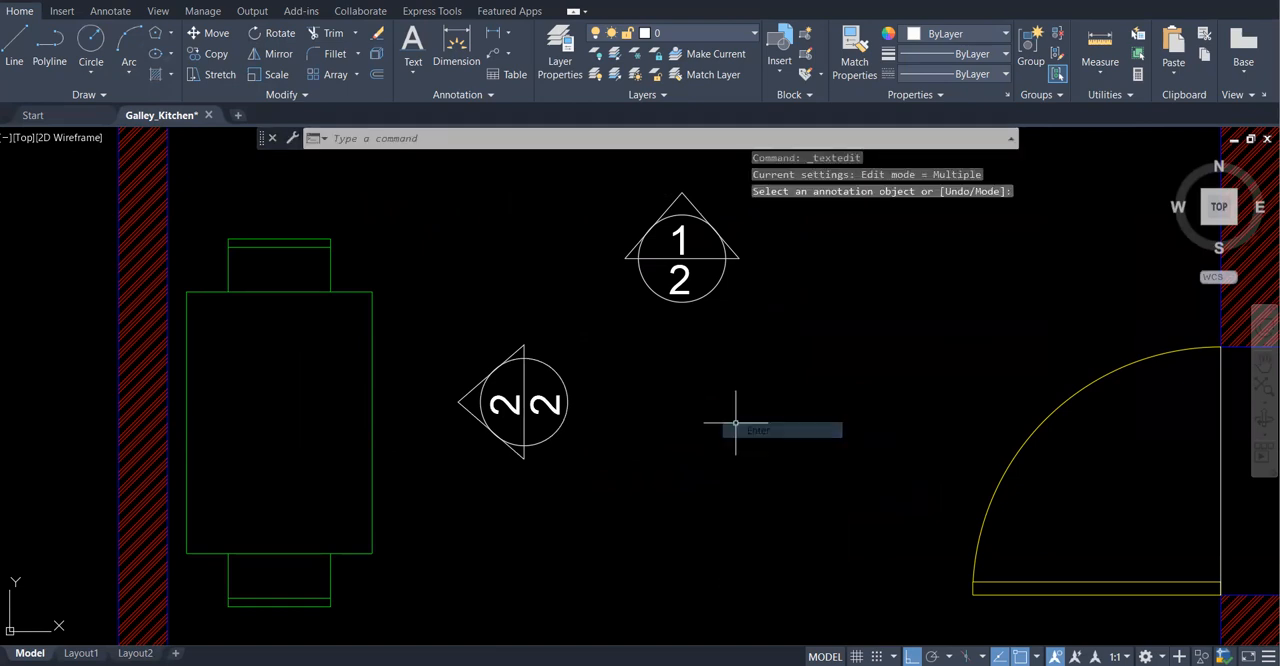
scroll(480, 290, "down", 3)
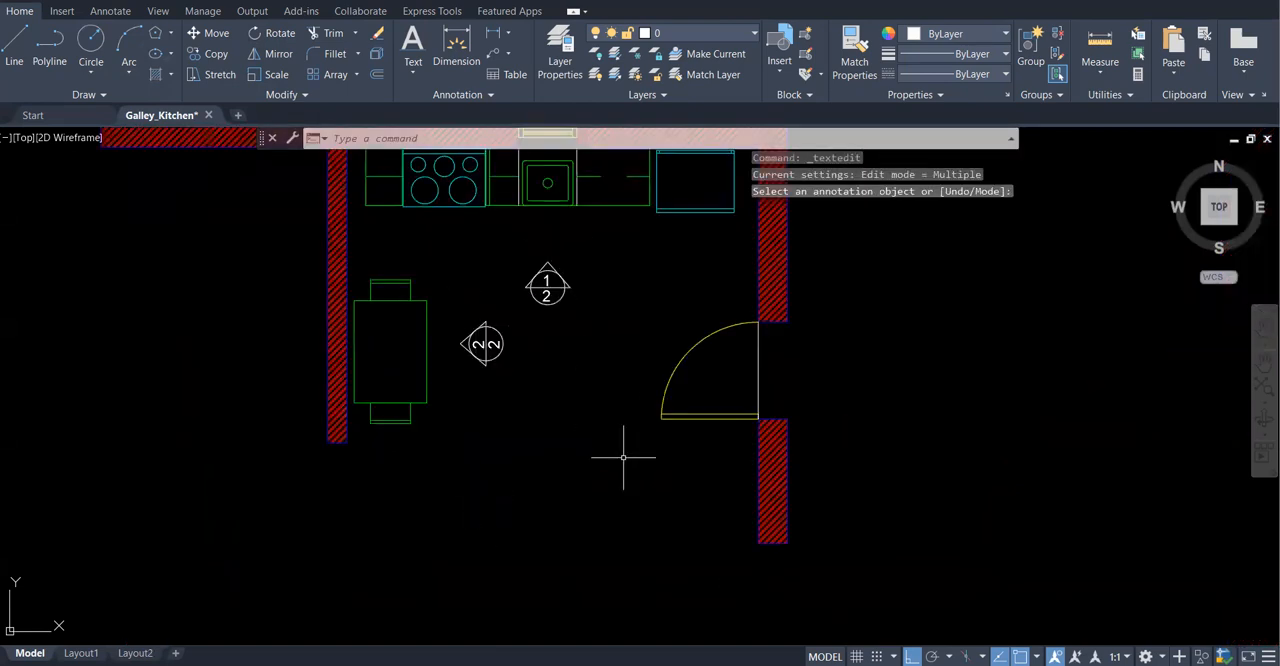